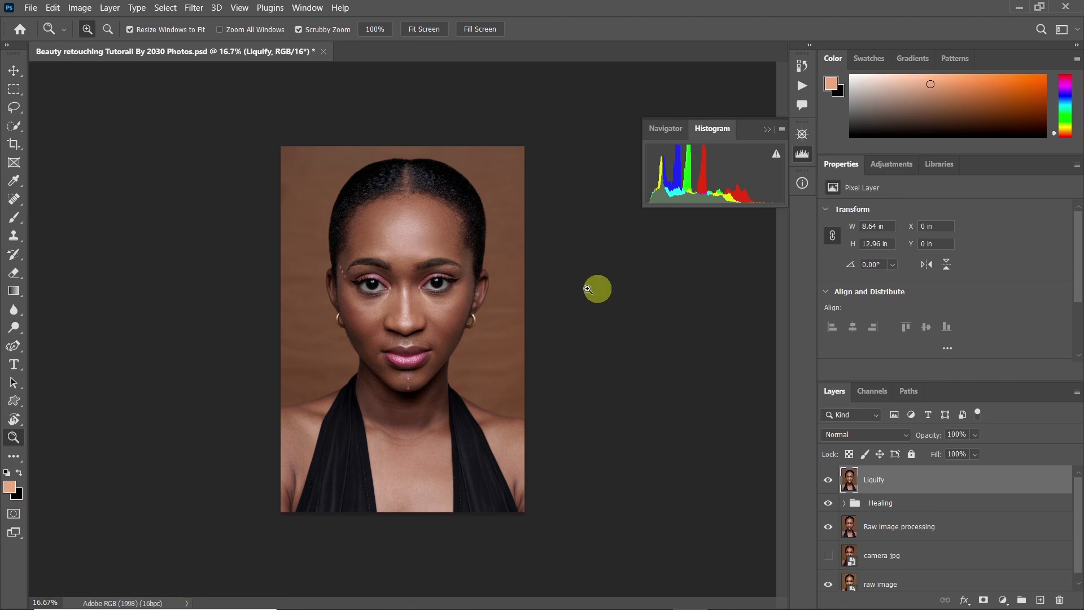
Step: Compare the raw image with the processed and liquified versions by toggling their layer visibility
scroll(886, 511, down, 1)
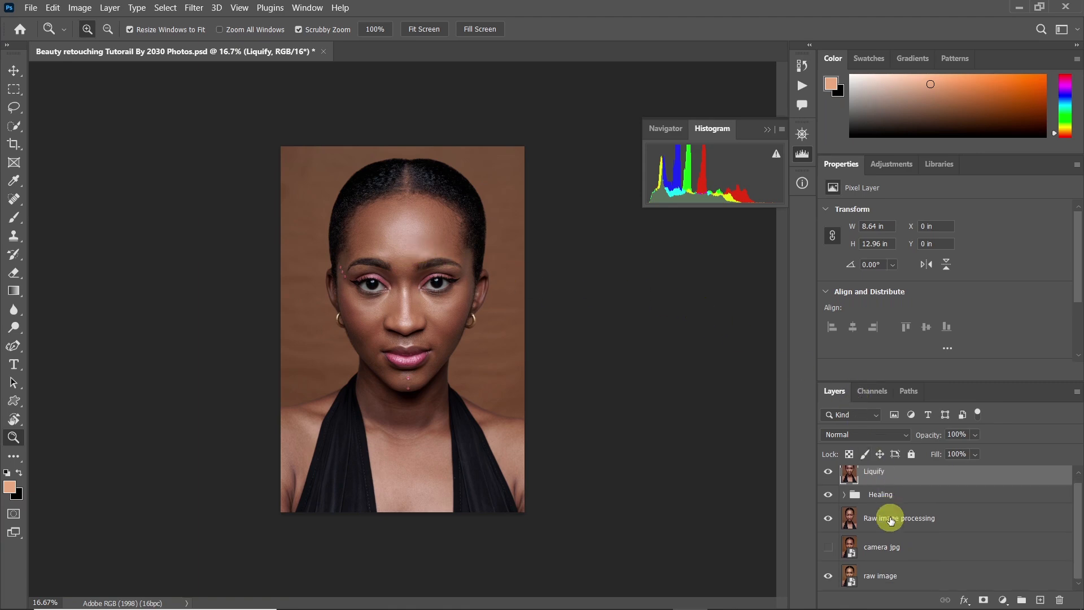
alt+click(829, 575)
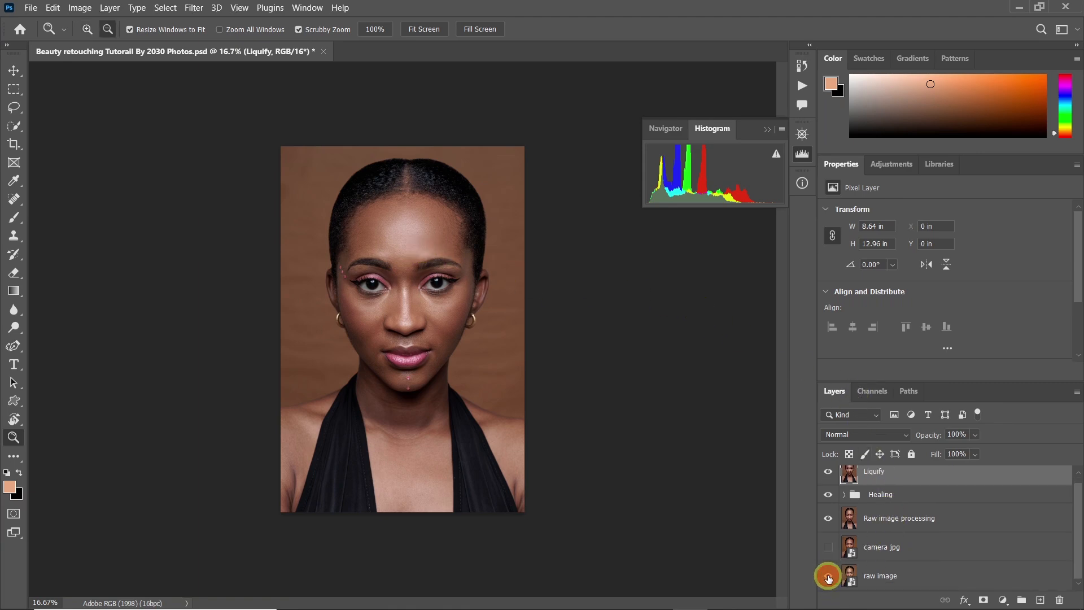
click(829, 520)
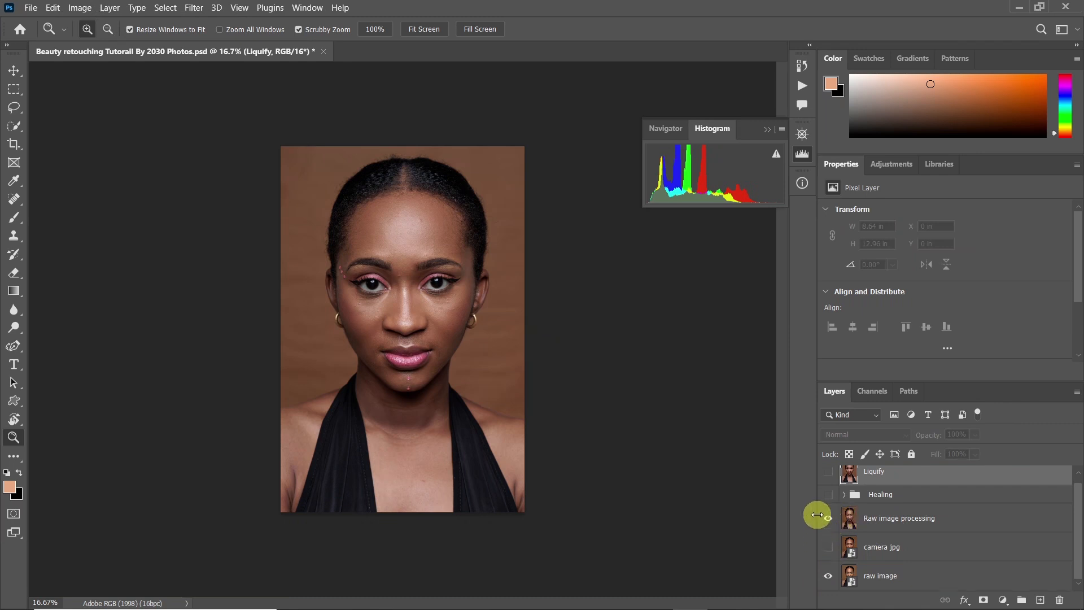
click(830, 477)
scroll(915, 489, up, 1)
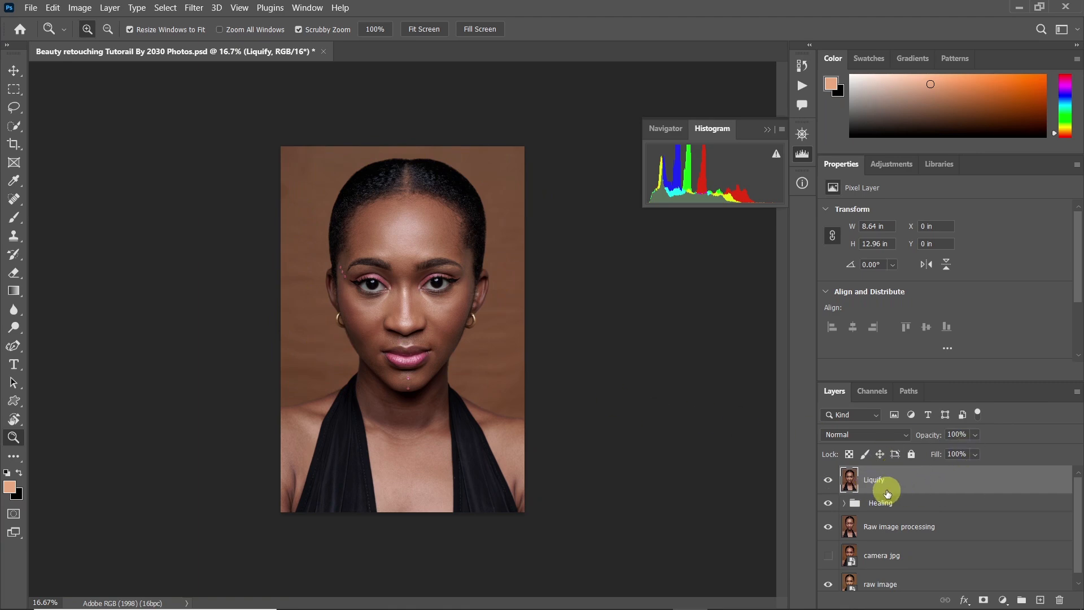
Step: Duplicate the Liquify layer and name the copy "smooth bakground base"
key(ctrl+j)
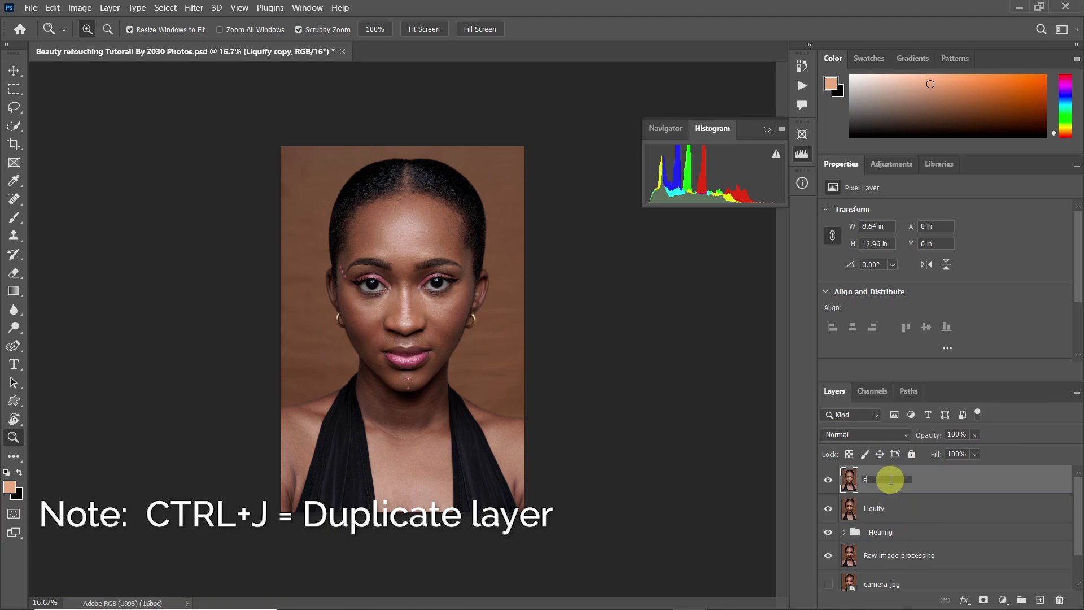
text(mooth bakground base)
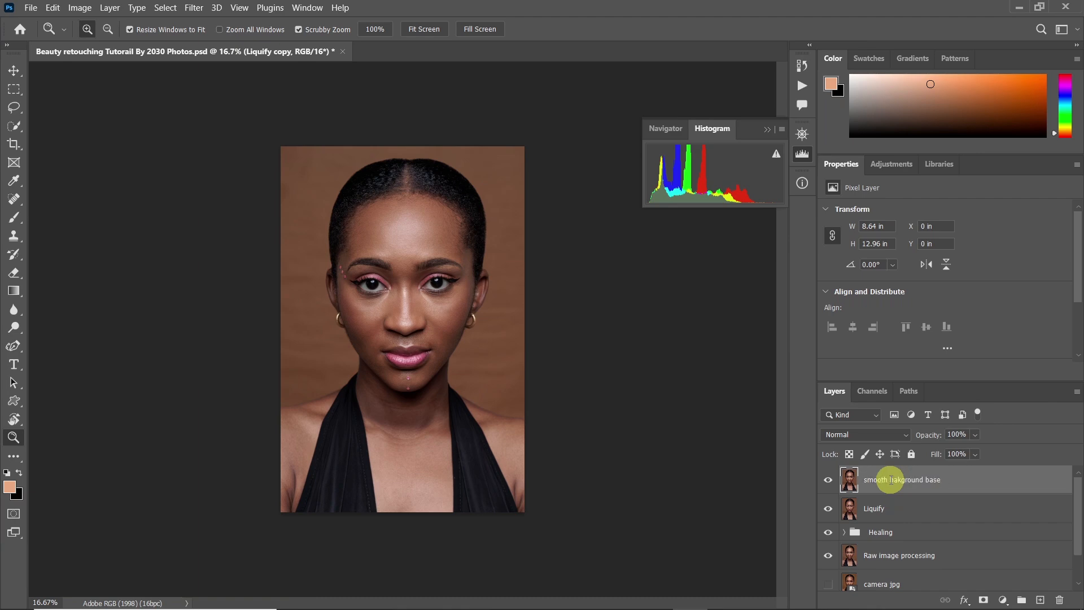
click(890, 480)
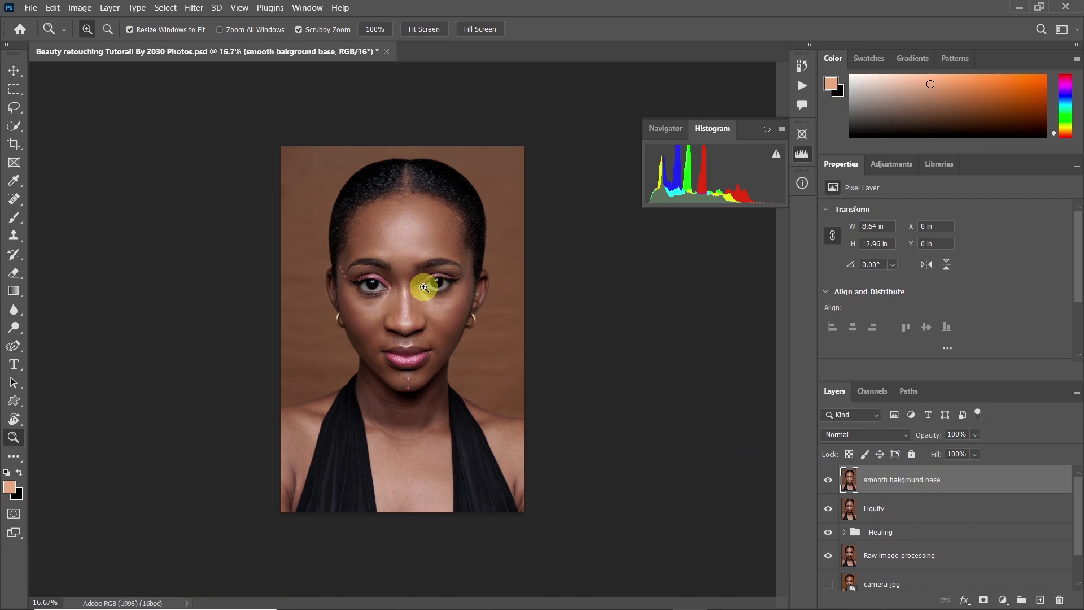
Step: Select the subject automatically and add the missed edge of the left-hand shoulder to the selection with the Lasso tool
click(15, 124)
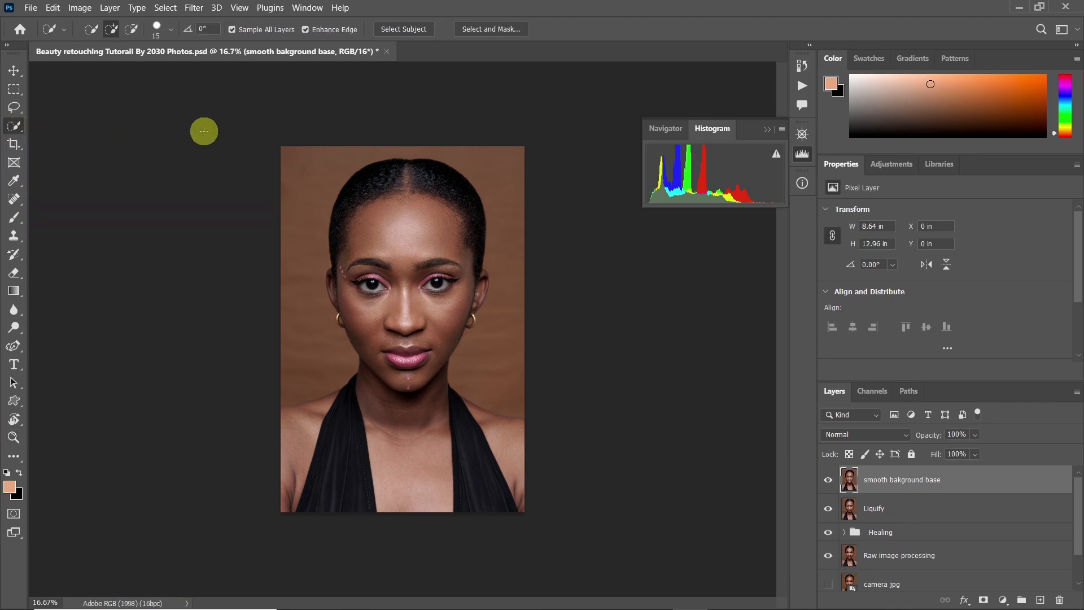
click(408, 29)
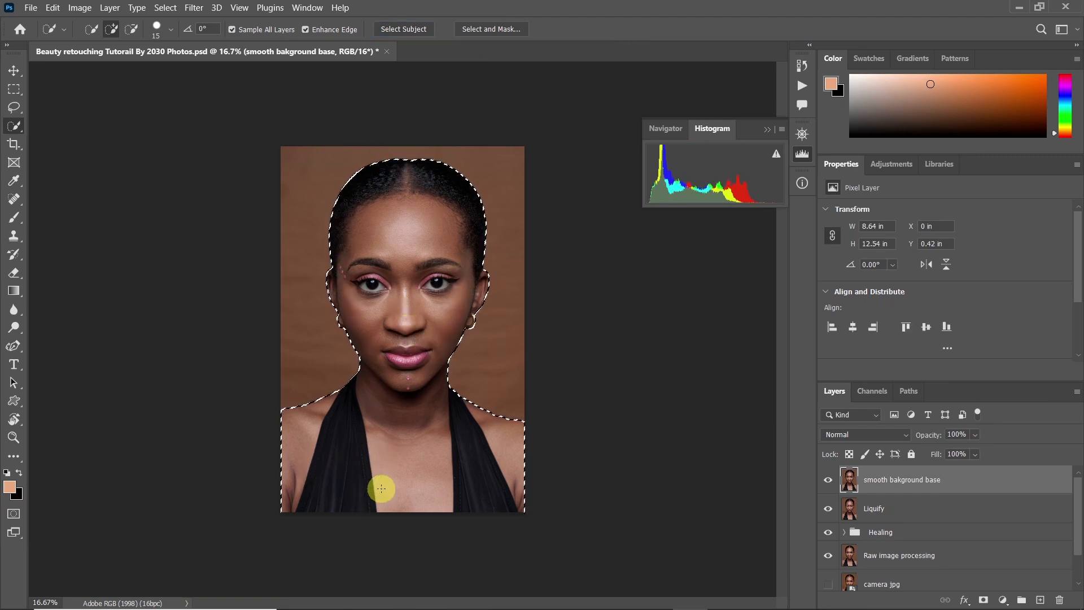
key(z)
drag(310, 405, 396, 382)
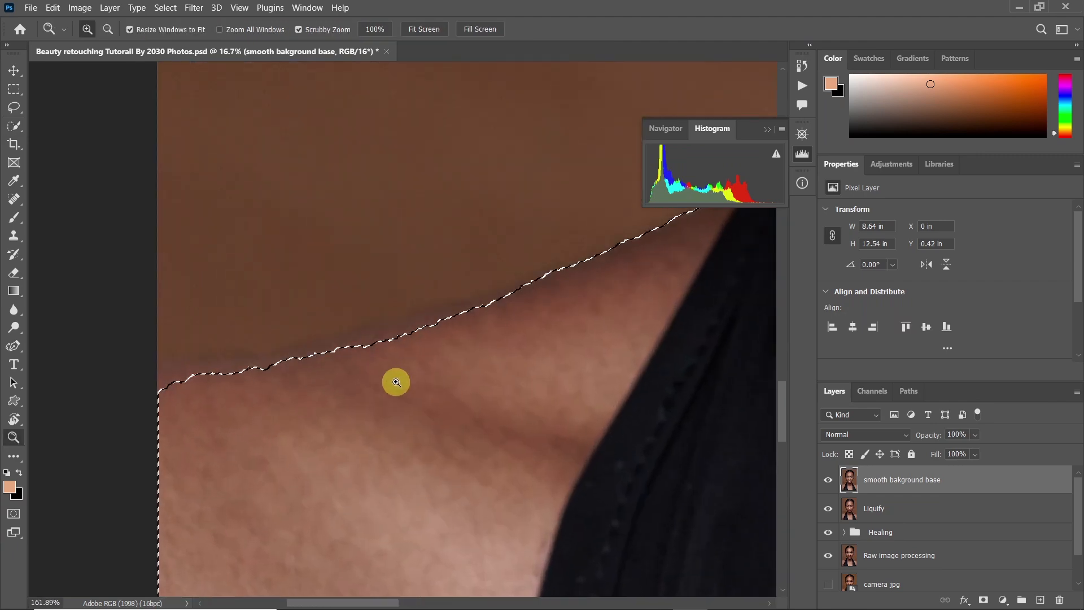
key(l)
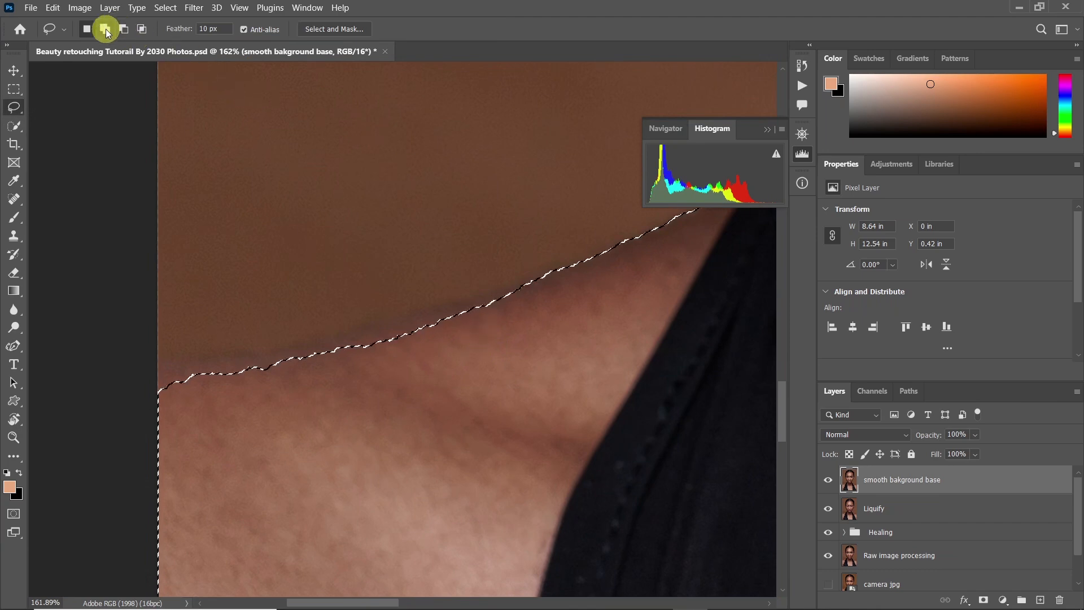
drag(553, 285, 518, 290)
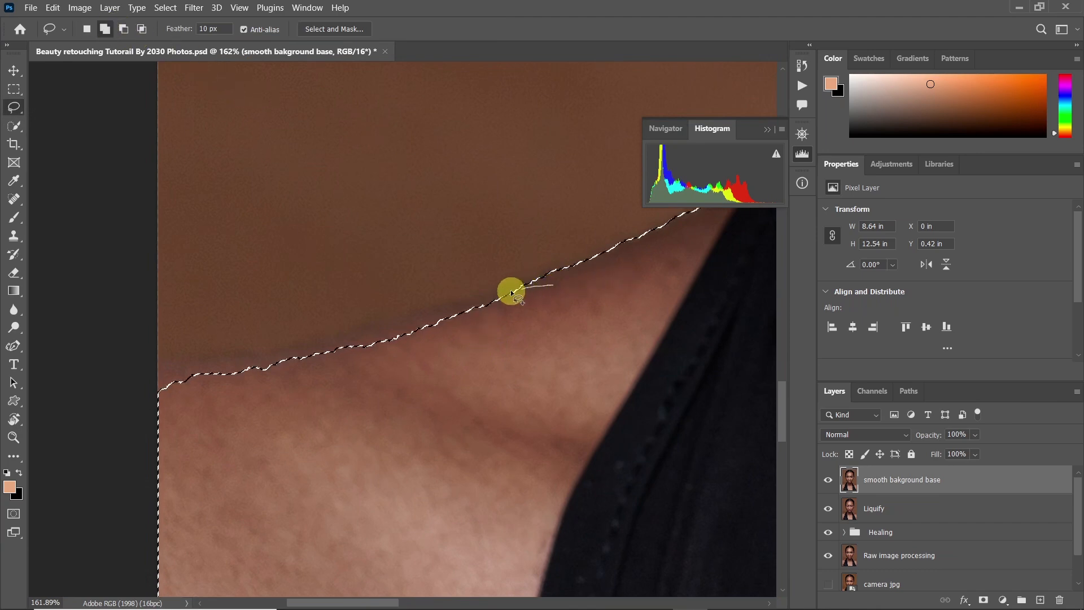
mouse_move(184, 368)
mouse_down()
mouse_move(159, 388)
mouse_move(170, 415)
mouse_up()
mouse_move(517, 289)
mouse_down()
mouse_move(427, 319)
mouse_move(576, 284)
mouse_up()
drag(225, 364, 177, 362)
Step: Add the missed edge of the right-hand shoulder to the subject selection with the Lasso tool and check the outline
key(z)
drag(434, 348, 293, 369)
drag(516, 426, 641, 417)
key(l)
drag(235, 239, 245, 243)
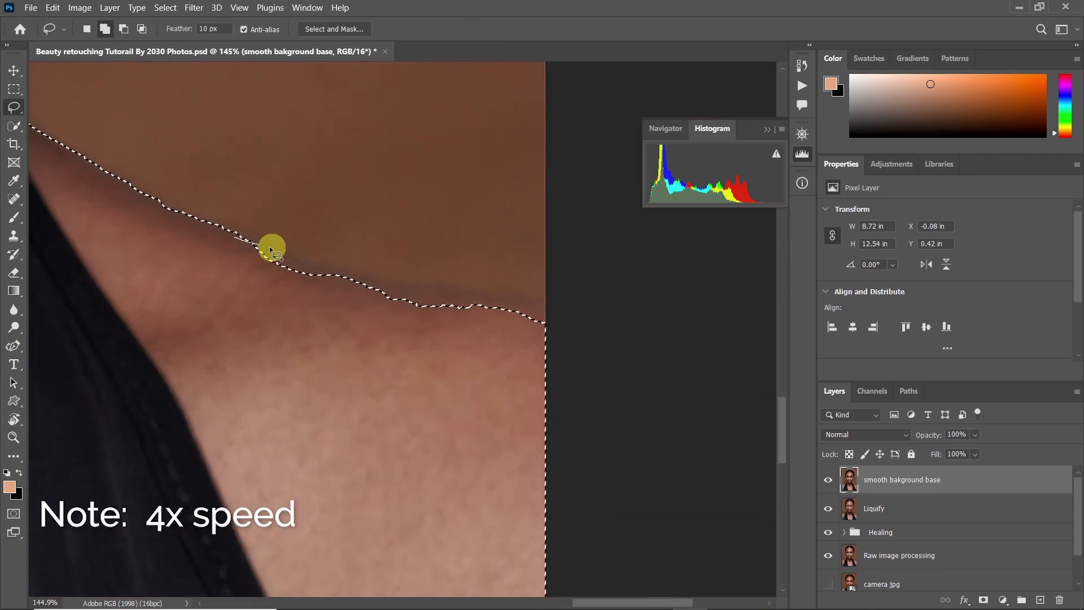
drag(547, 305, 260, 286)
key(z)
mouse_move(423, 310)
mouse_down()
mouse_move(339, 310)
mouse_move(411, 320)
mouse_up()
key(l)
mouse_move(308, 284)
mouse_down()
mouse_move(280, 360)
mouse_move(302, 276)
mouse_move(265, 282)
mouse_up()
key(z)
mouse_move(586, 293)
mouse_down()
mouse_move(658, 257)
mouse_move(694, 282)
mouse_up()
key(l)
mouse_move(473, 425)
mouse_down()
mouse_move(553, 390)
mouse_move(517, 292)
mouse_up()
key(z)
drag(542, 254, 411, 252)
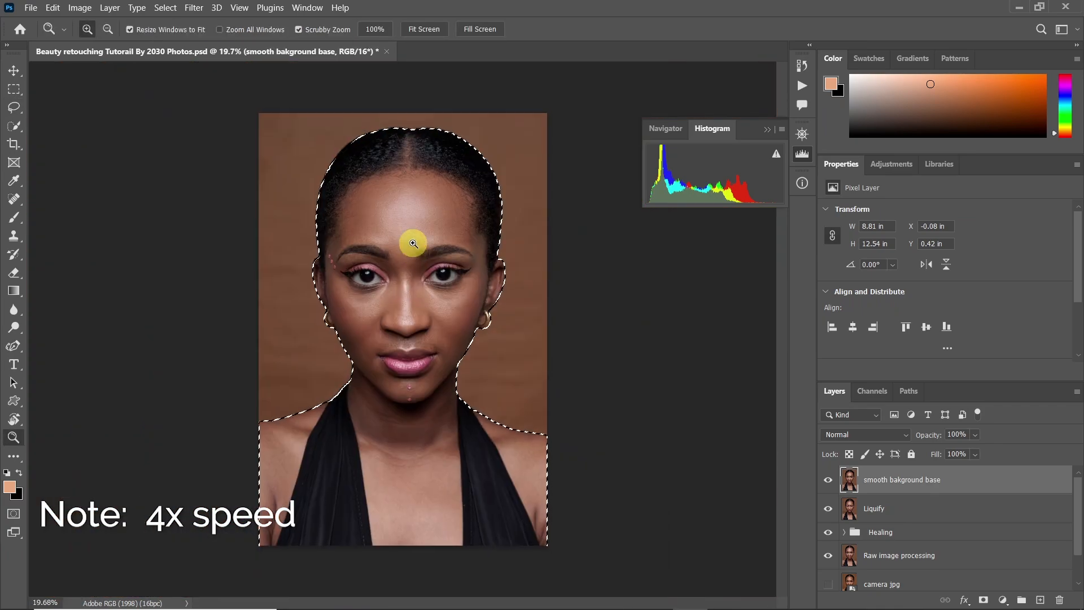
drag(333, 184, 406, 188)
scroll(417, 200, down, 6)
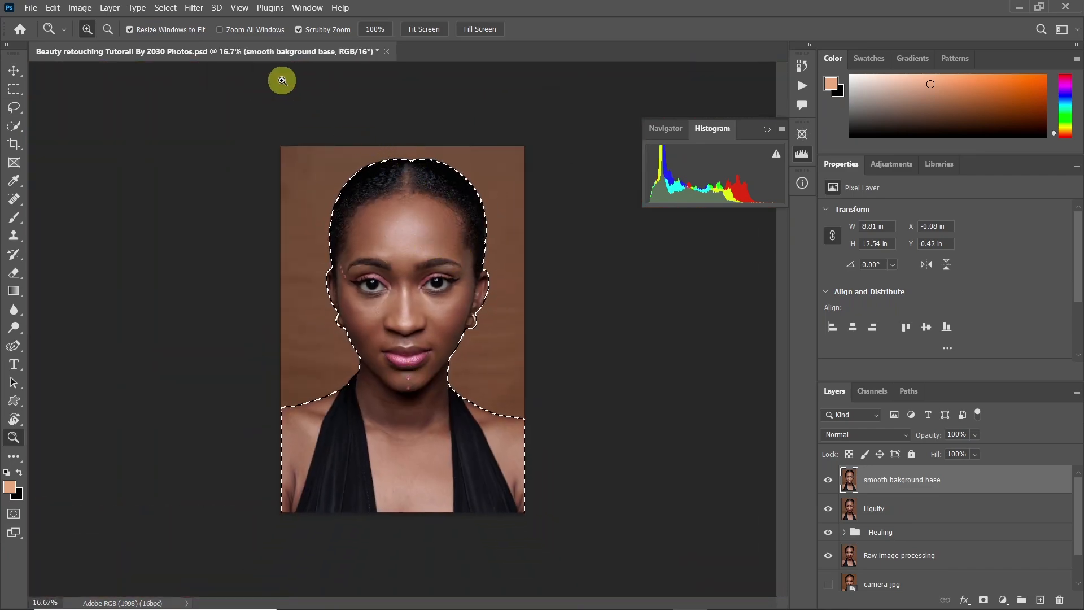
Step: Expand the subject selection by 20 pixels with the effect at canvas bounds left off
click(167, 9)
mouse_move(251, 208)
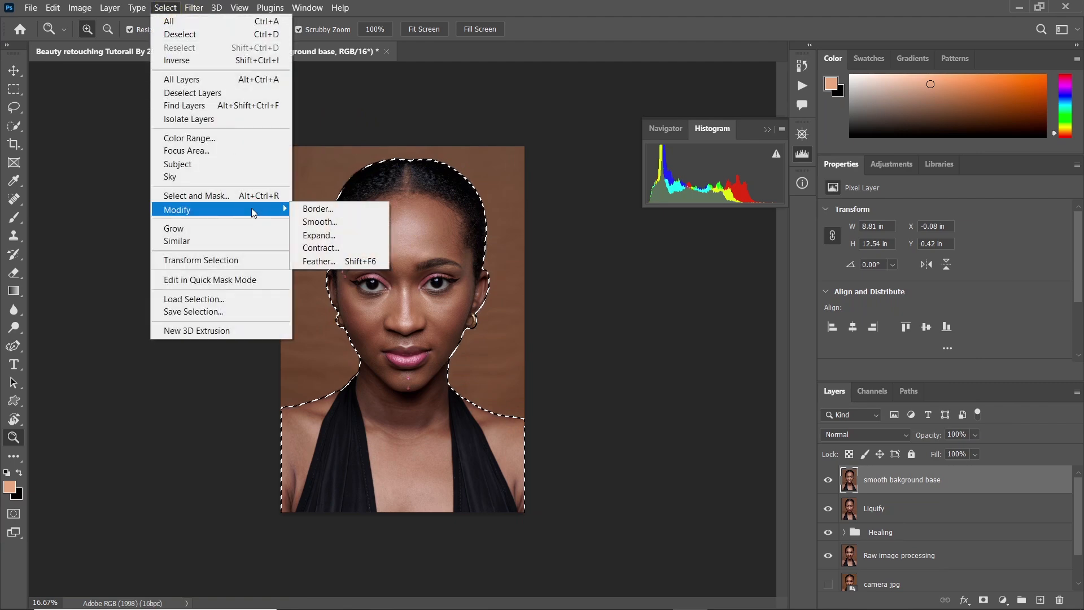
click(357, 235)
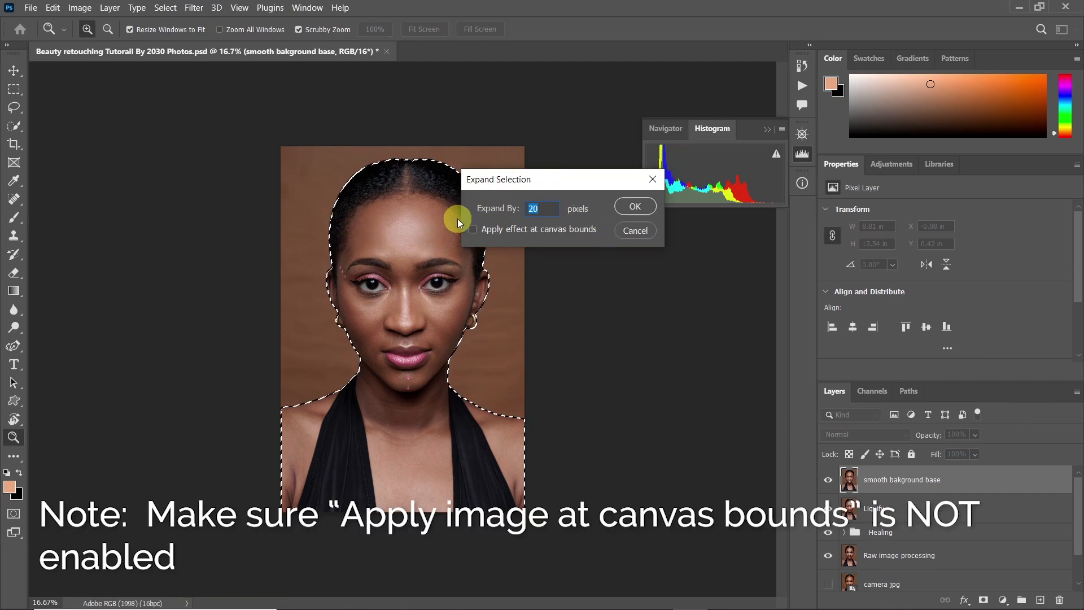
text(20)
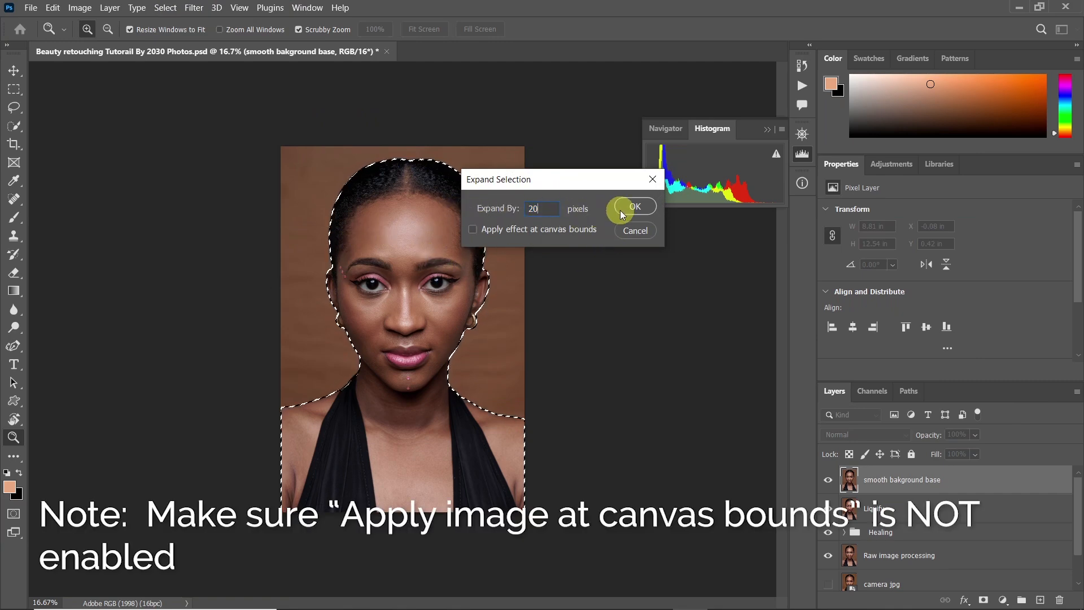
click(635, 206)
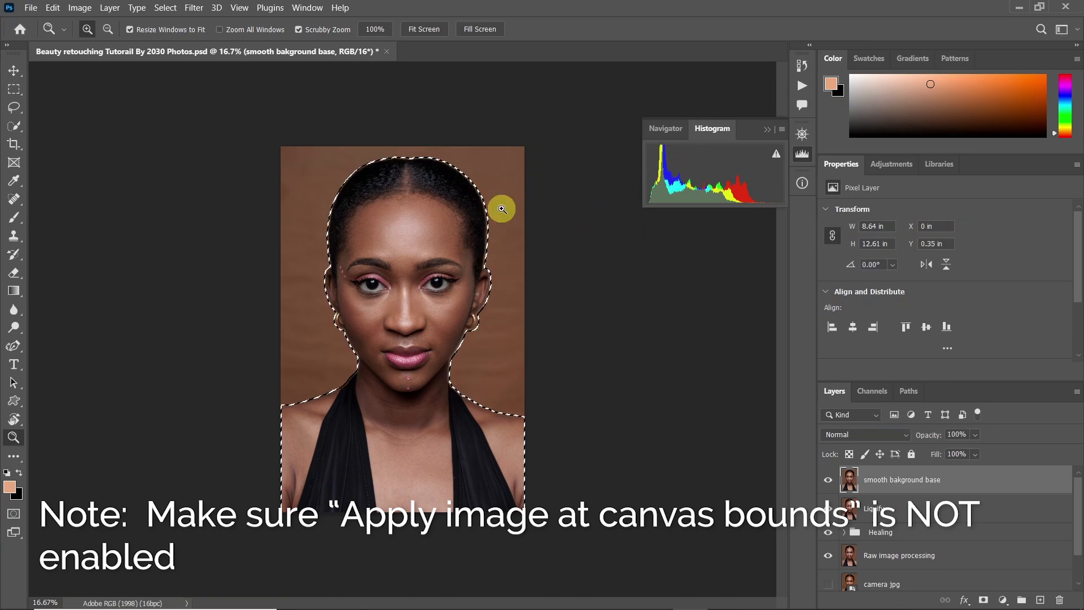
Step: Inspect the expanded selection's edge around the head and shoulders
drag(354, 178, 397, 234)
drag(534, 152, 450, 204)
drag(475, 410, 554, 396)
drag(344, 273, 290, 310)
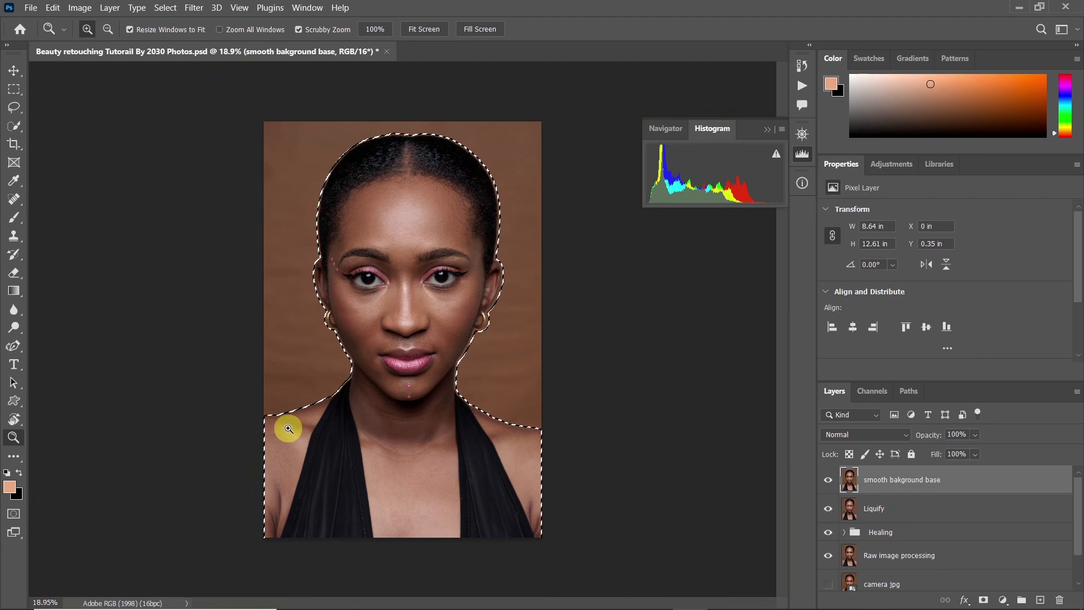
drag(286, 428, 370, 400)
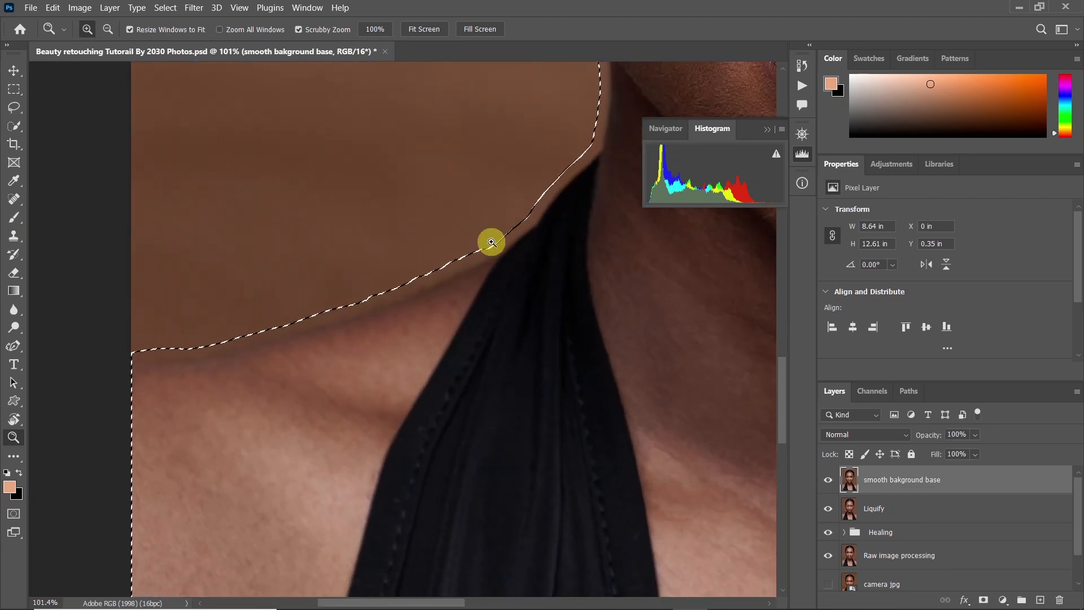
drag(491, 242, 426, 308)
drag(491, 282, 448, 302)
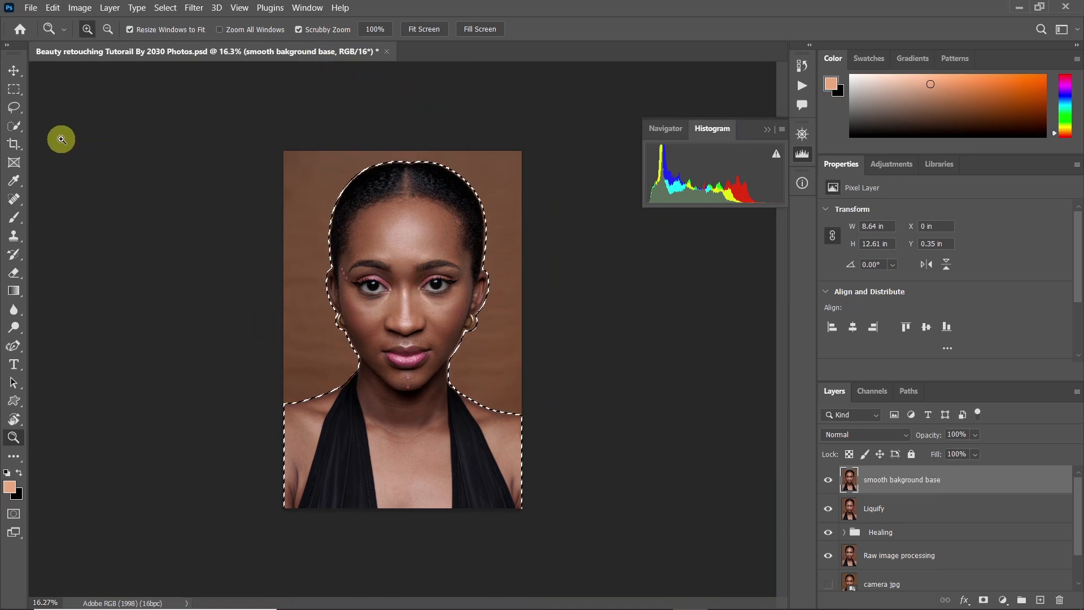
Step: Feather the subject selection by 10 pixels without applying the effect at canvas bounds
click(9, 126)
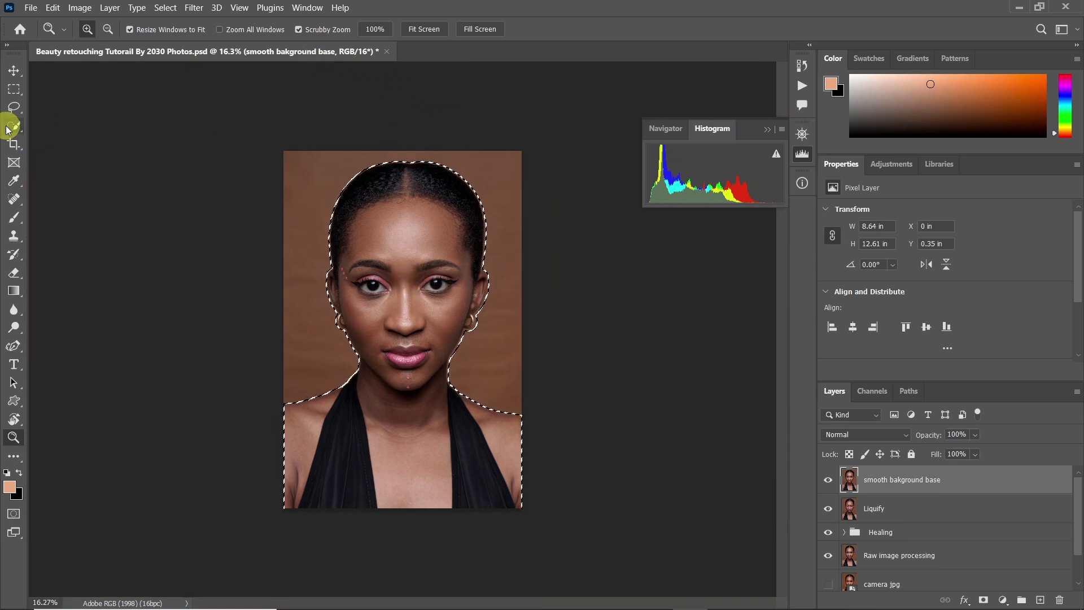
right_click(399, 332)
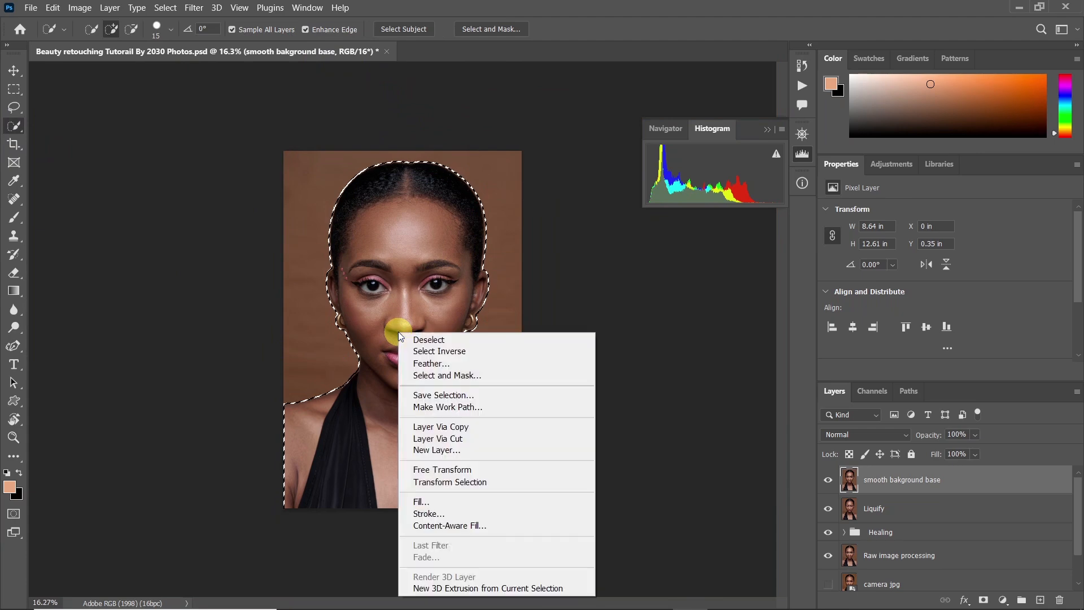
click(456, 363)
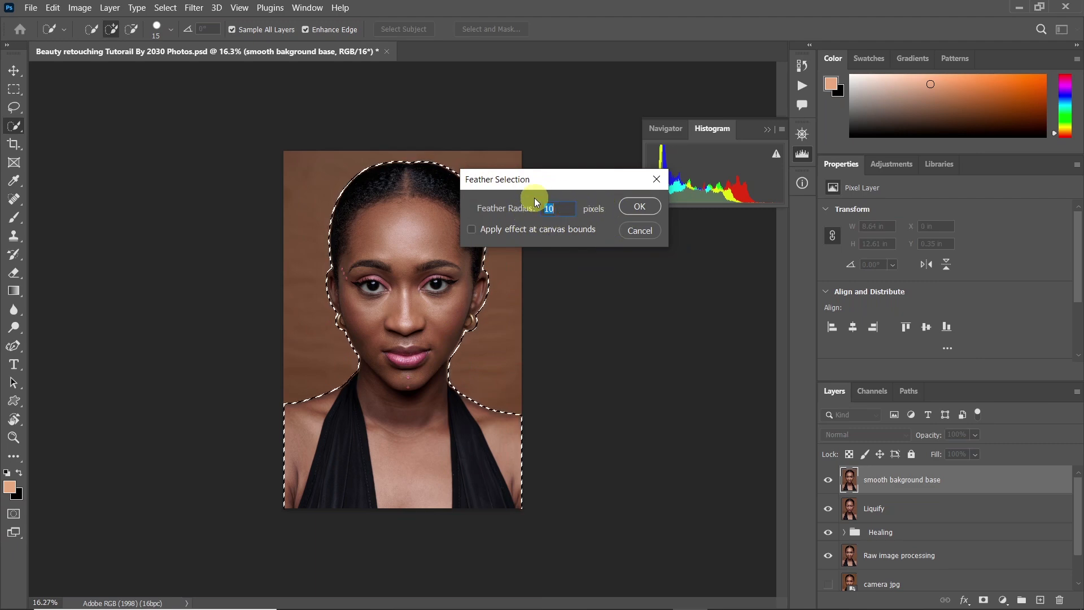
click(645, 205)
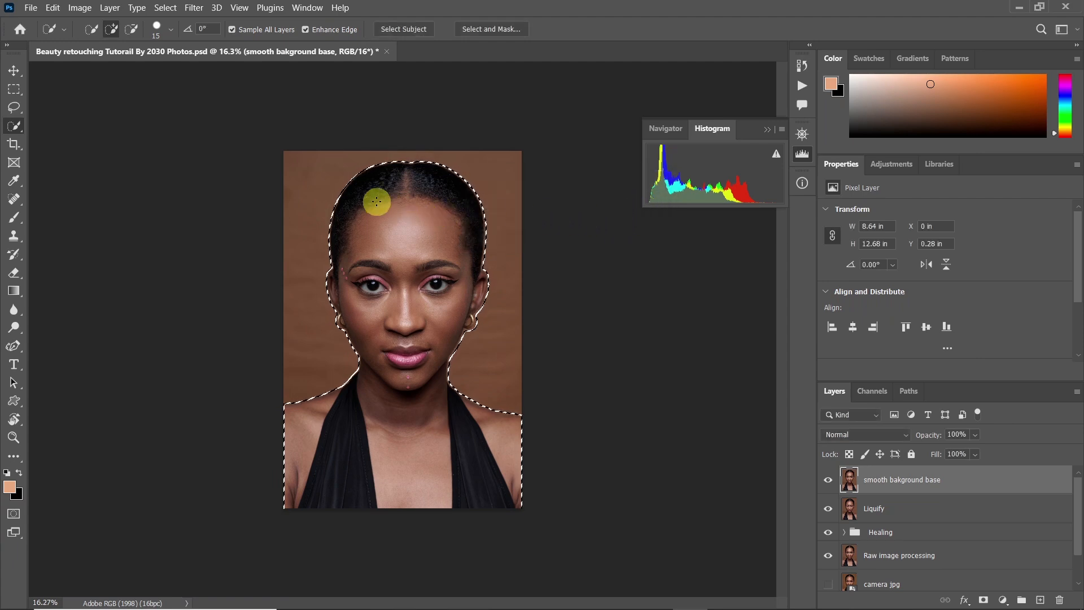
Step: Copy the selected subject to a new layer and view that layer alone to check the cutout
key(z)
drag(423, 184, 431, 220)
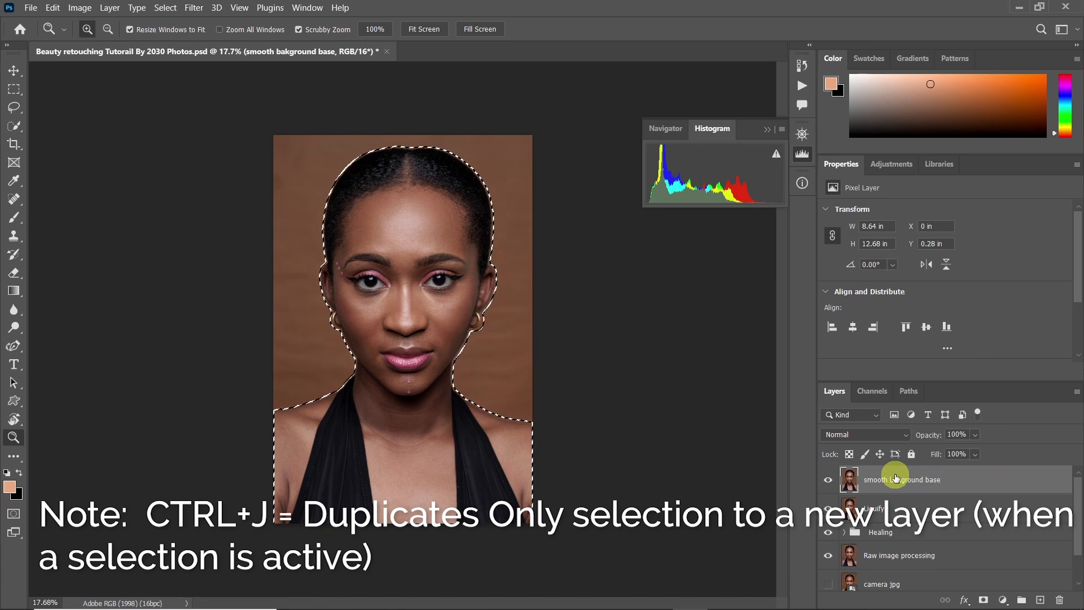
key(ctrl+j)
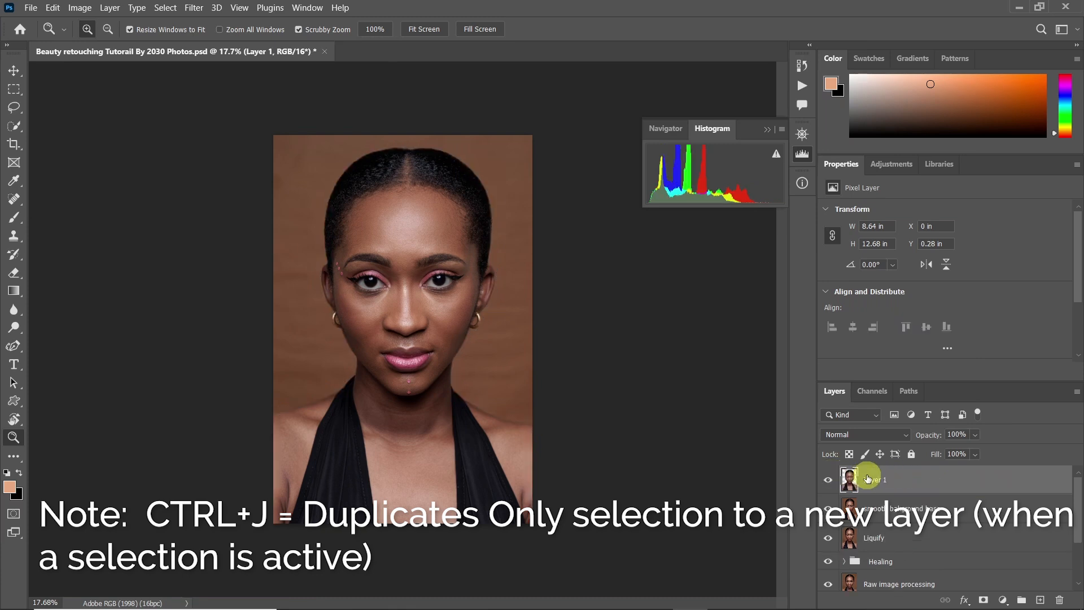
alt+click(828, 479)
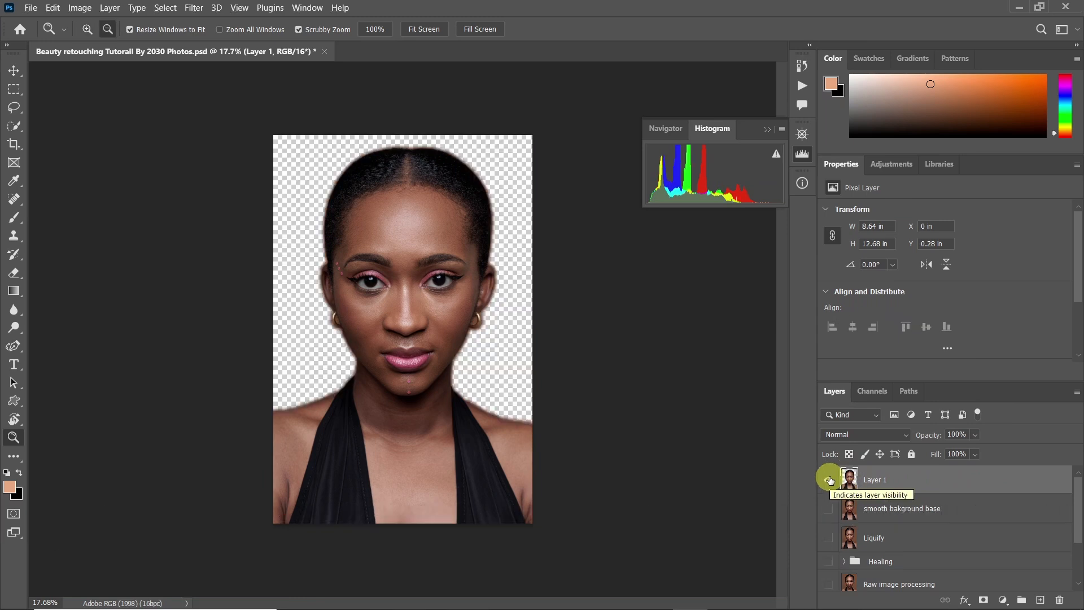
alt+click(829, 479)
alt+click(828, 479)
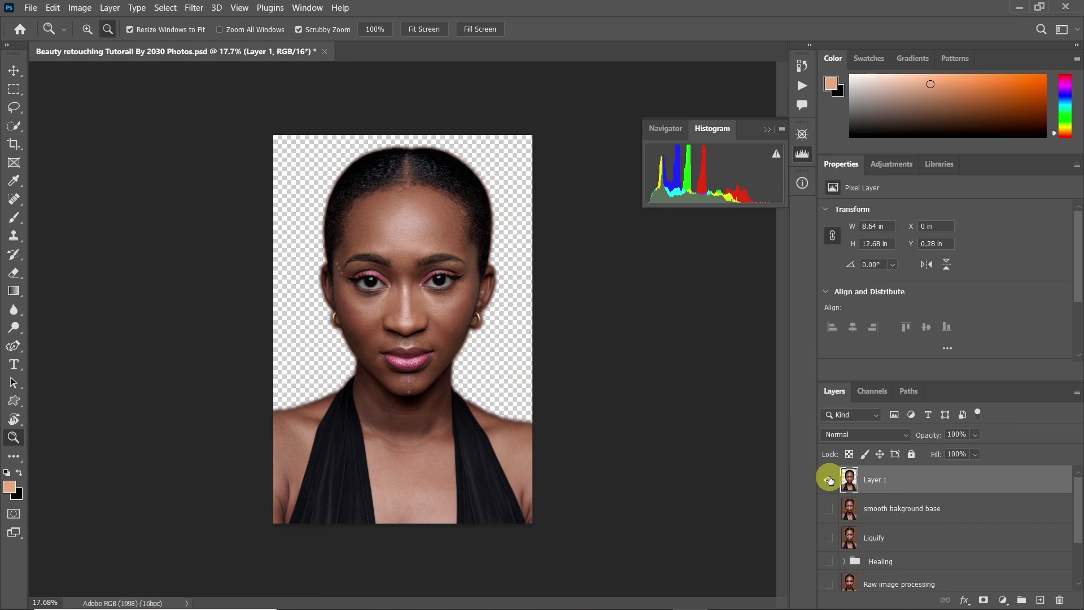
alt+click(829, 479)
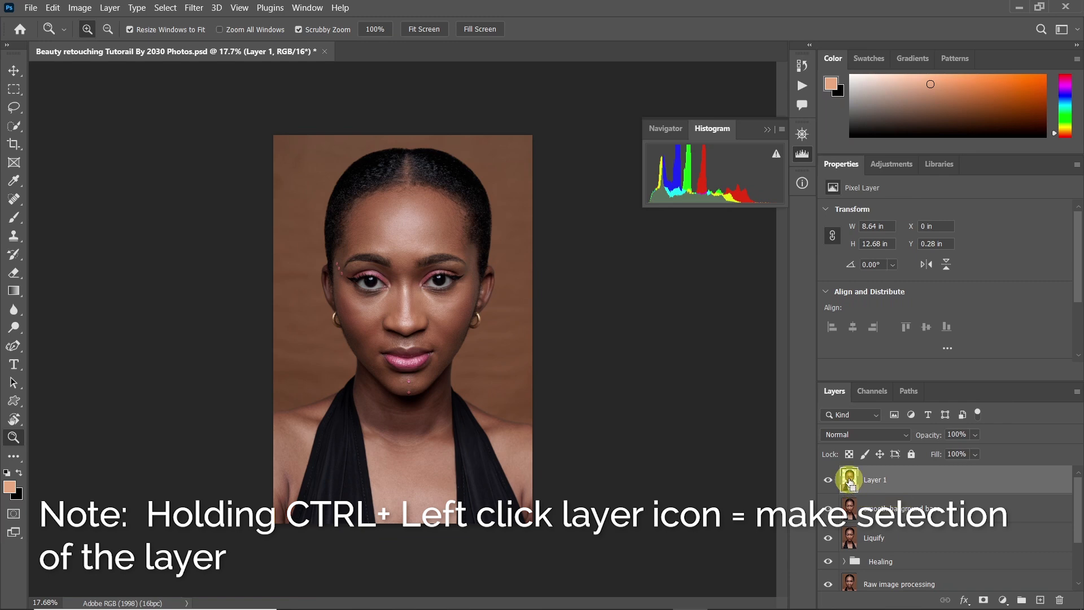
Step: Load the subject cutout layer's outline as a selection and invert it to select the background
ctrl+click(849, 481)
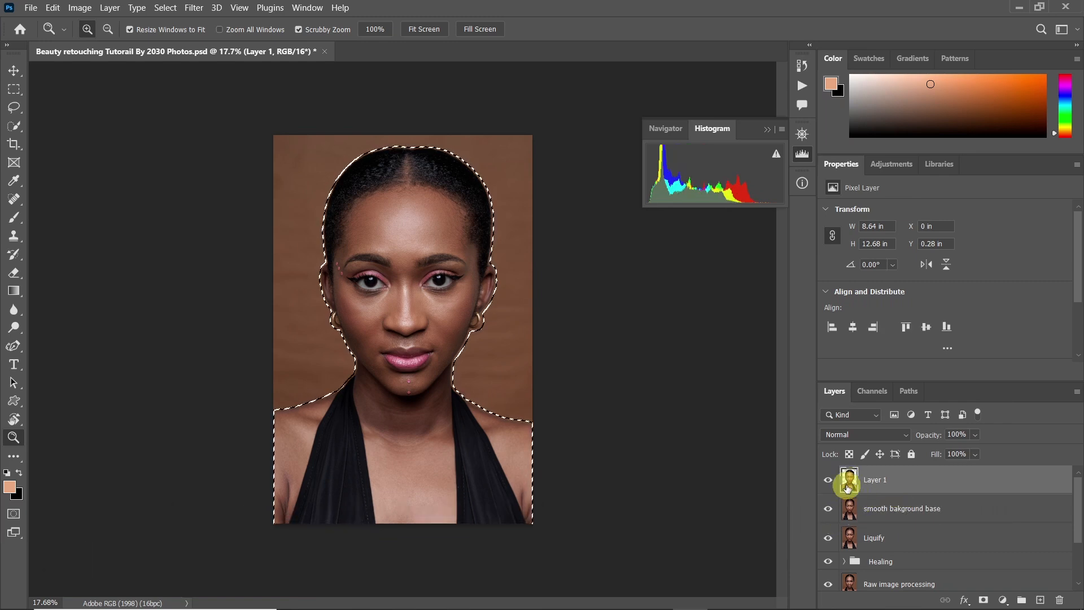
click(359, 261)
click(16, 127)
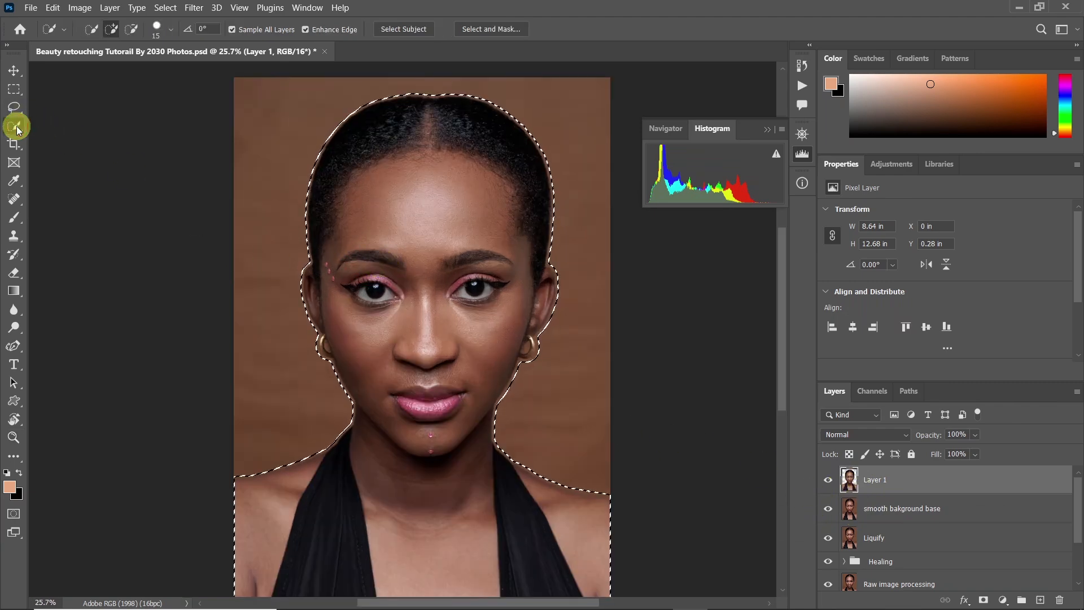
right_click(401, 236)
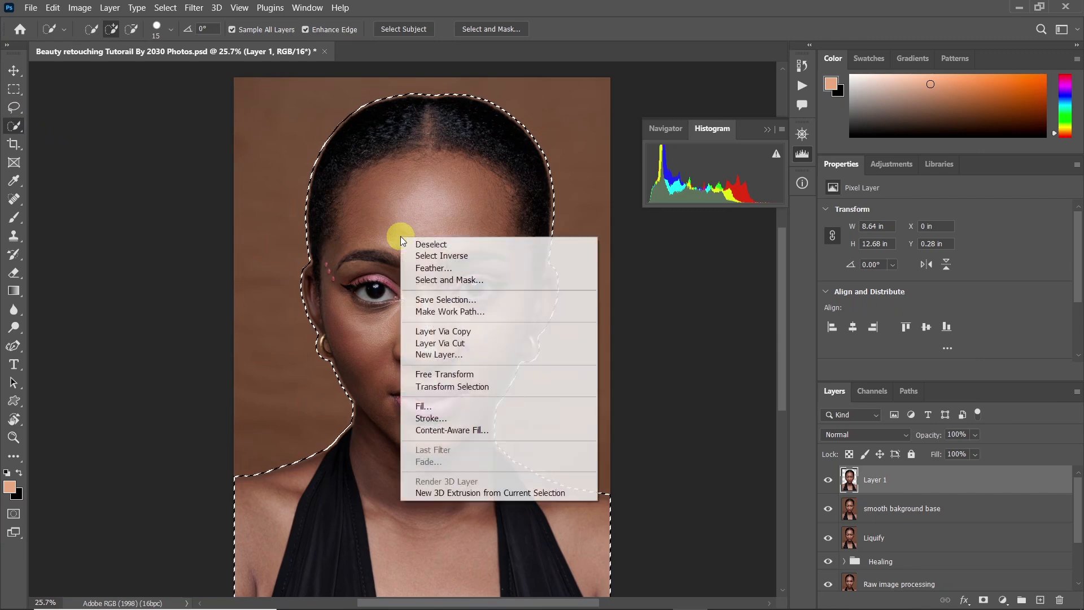
click(462, 257)
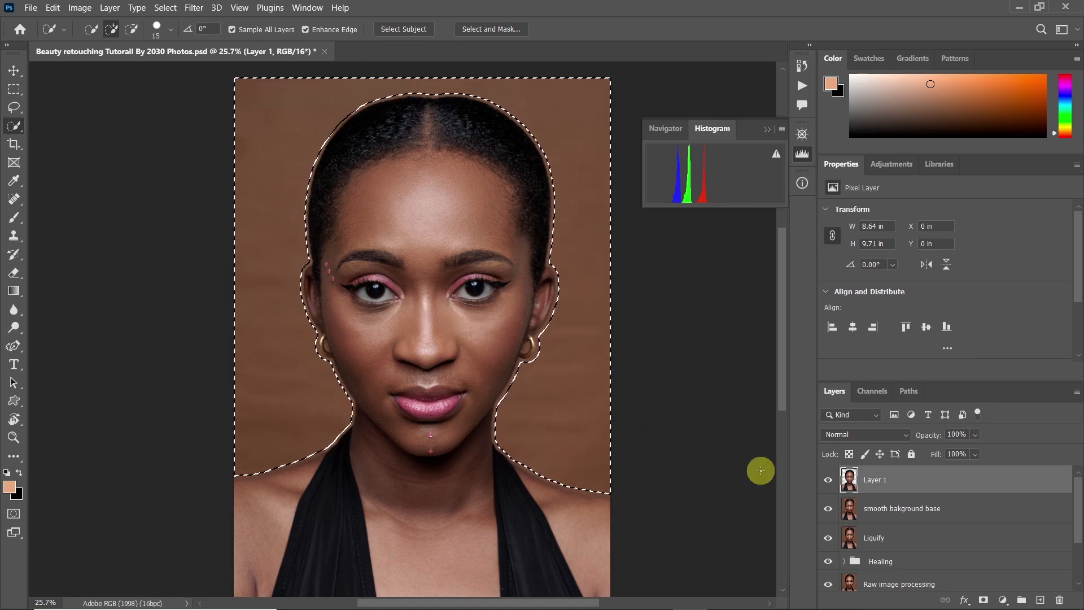
Step: Copy the selected background from the smooth bakground base layer to a new layer, and check it and the subject cutout in isolation
click(887, 510)
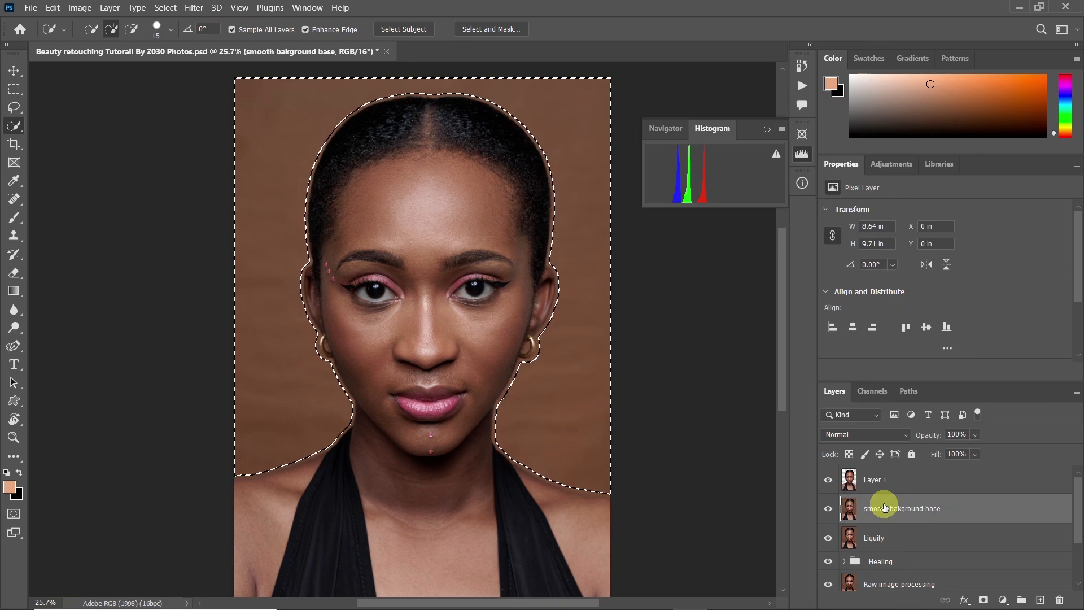
key(ctrl+j)
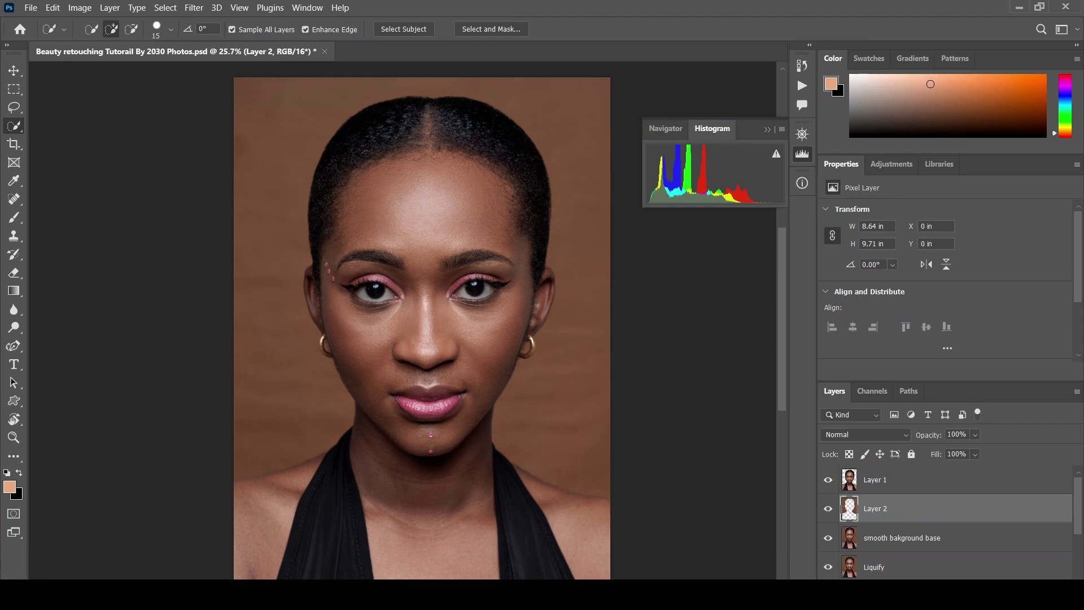
alt+click(827, 511)
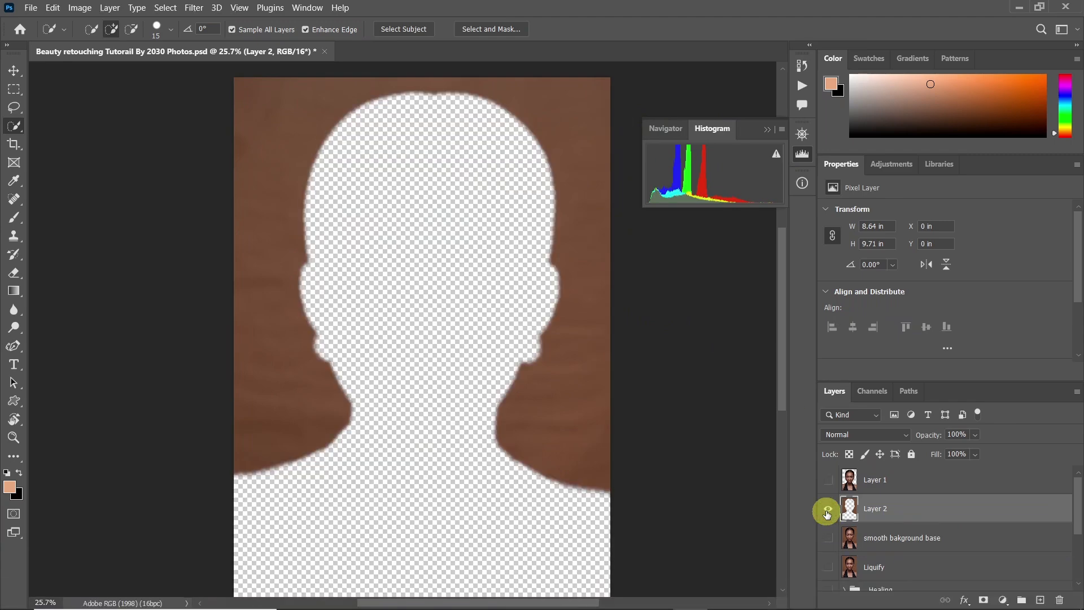
alt+click(827, 511)
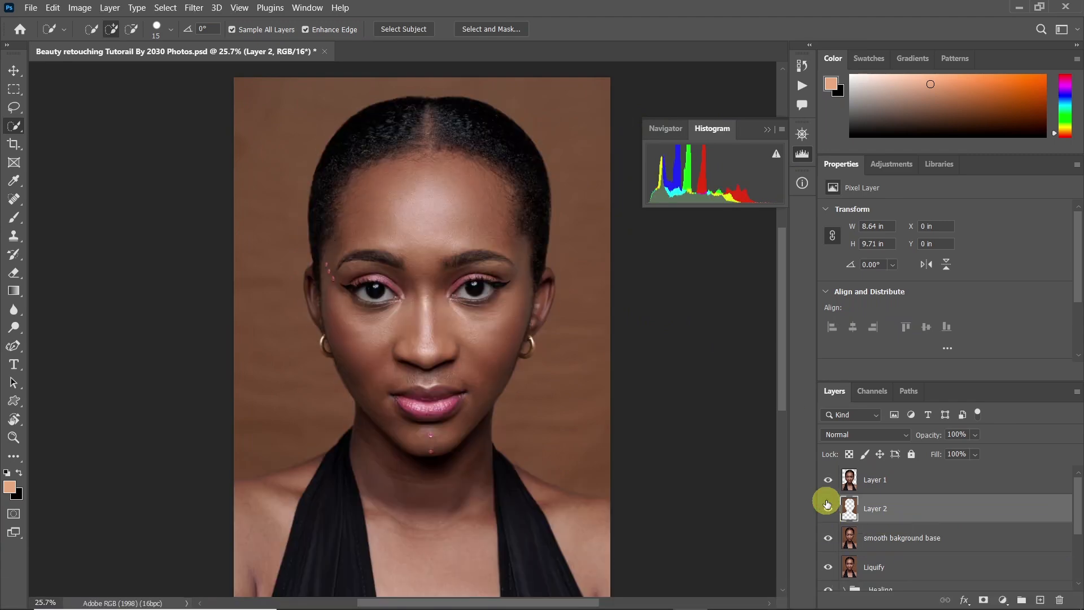
alt+click(827, 481)
alt+click(826, 480)
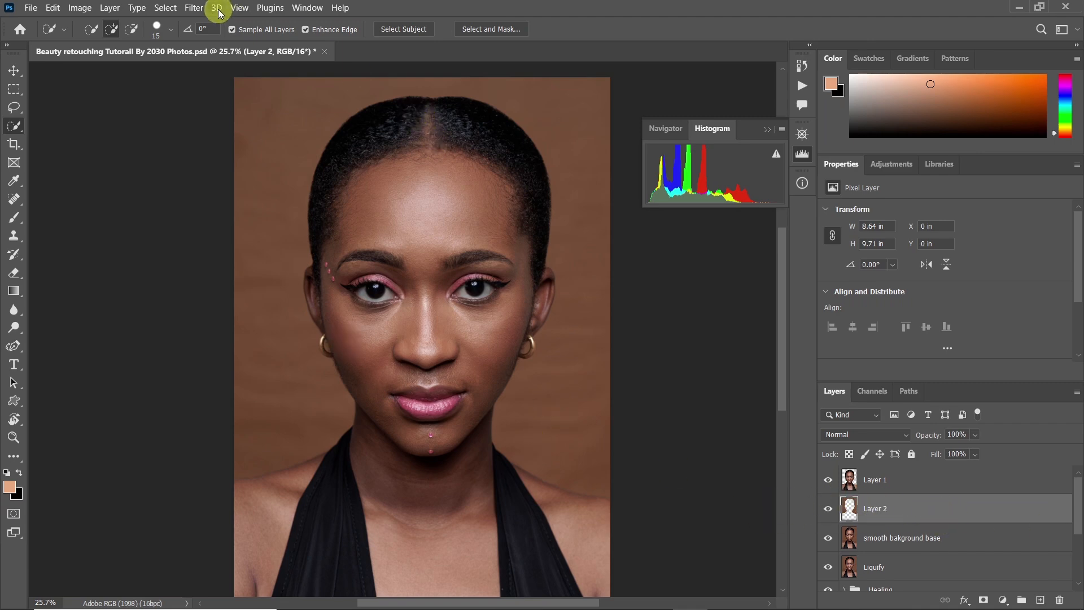
Step: Apply a Gaussian Blur with a radius of 159.0 pixels to the background copy on Layer 2
click(194, 8)
mouse_move(248, 177)
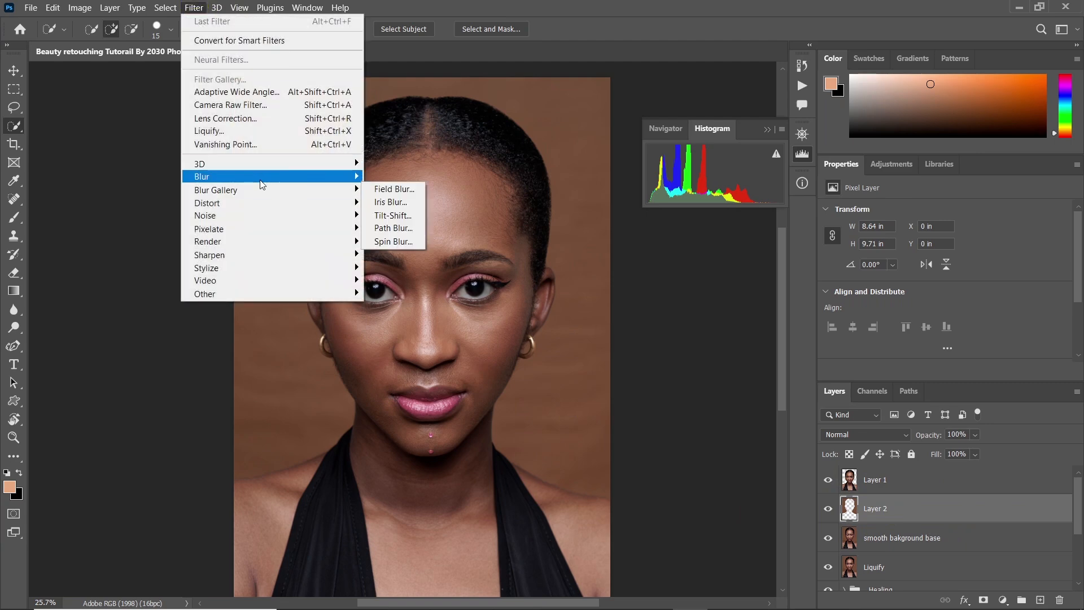
click(407, 228)
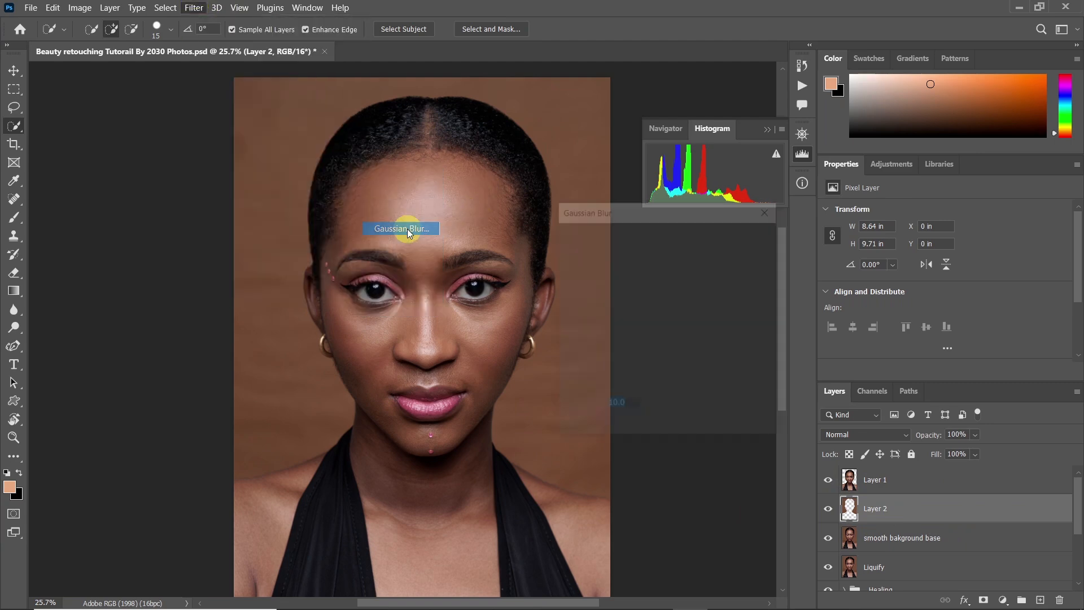
click(282, 197)
drag(622, 426, 672, 426)
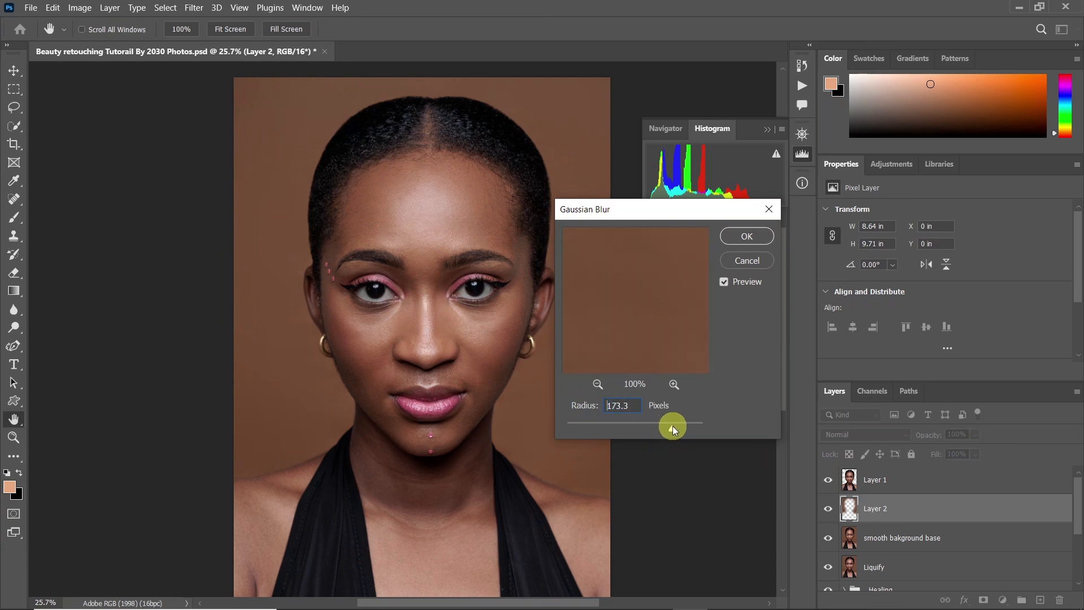
double_click(627, 406)
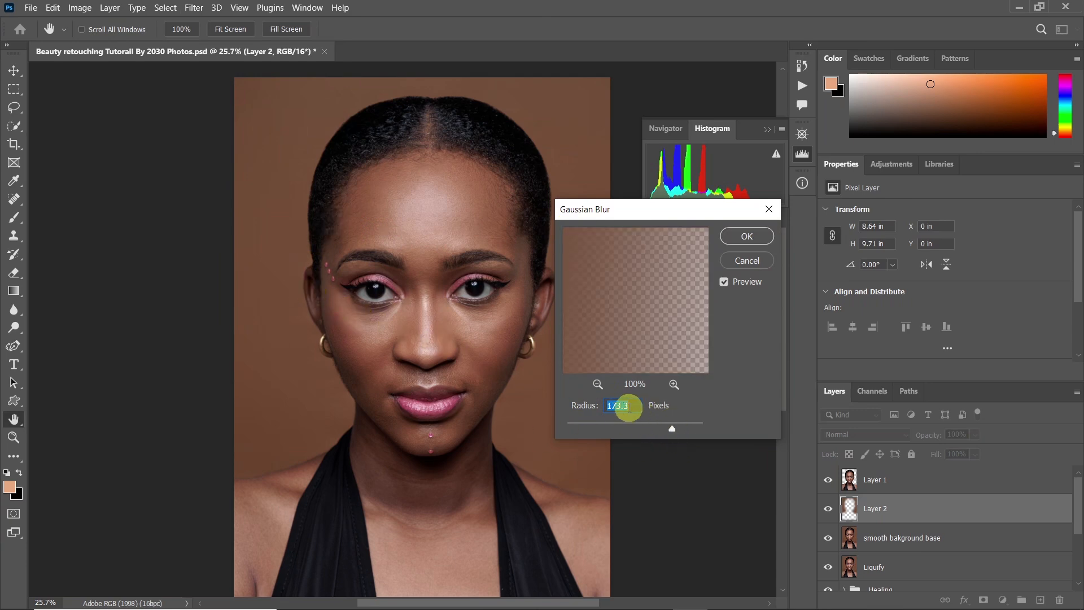
drag(672, 428, 668, 428)
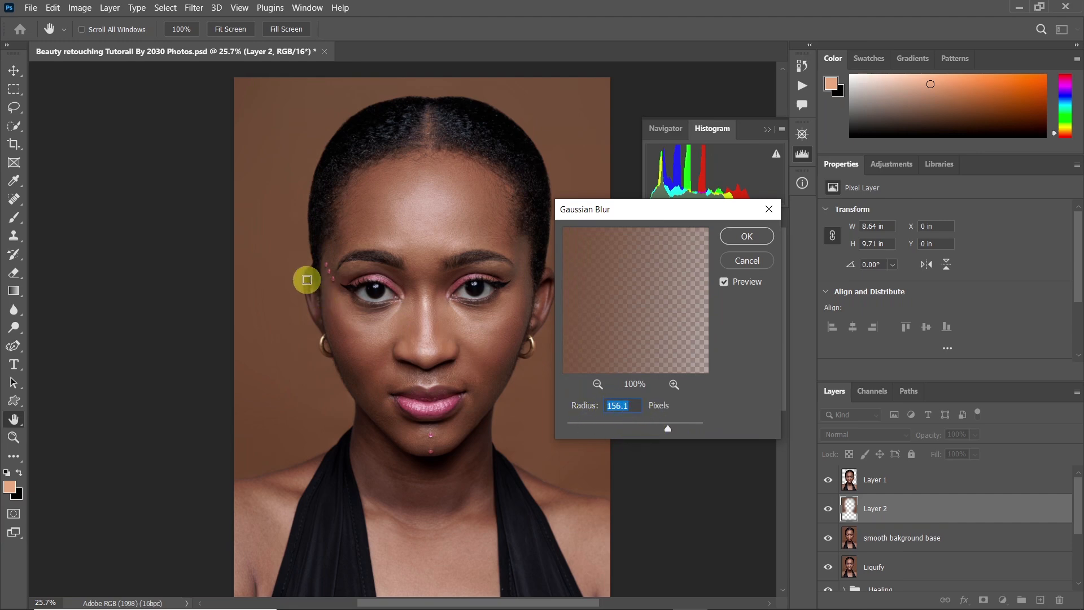
mouse_move(669, 427)
mouse_down()
mouse_move(658, 425)
mouse_move(668, 429)
mouse_up()
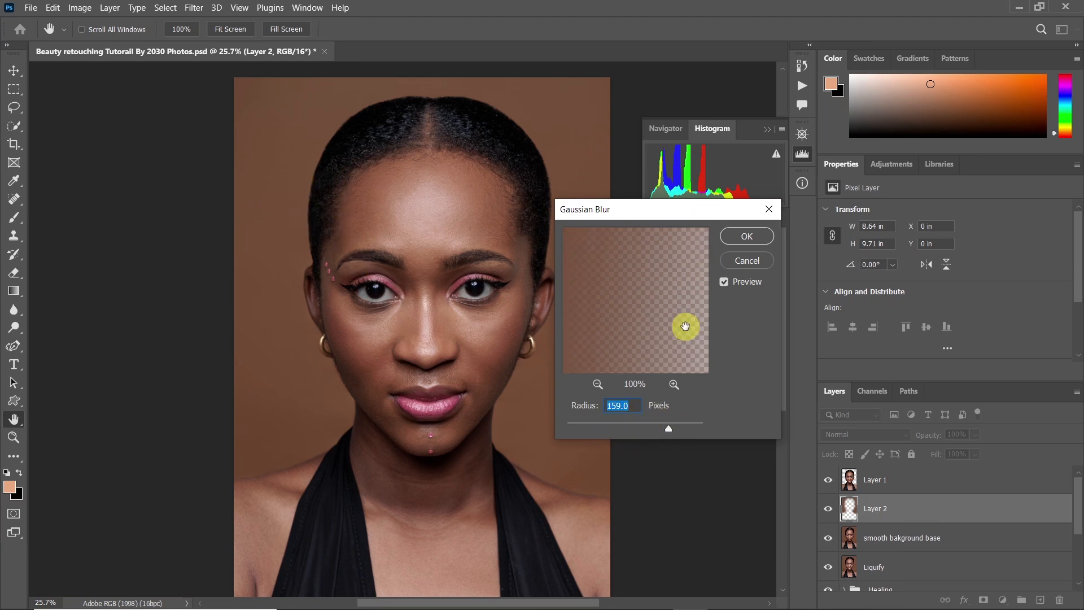
click(747, 237)
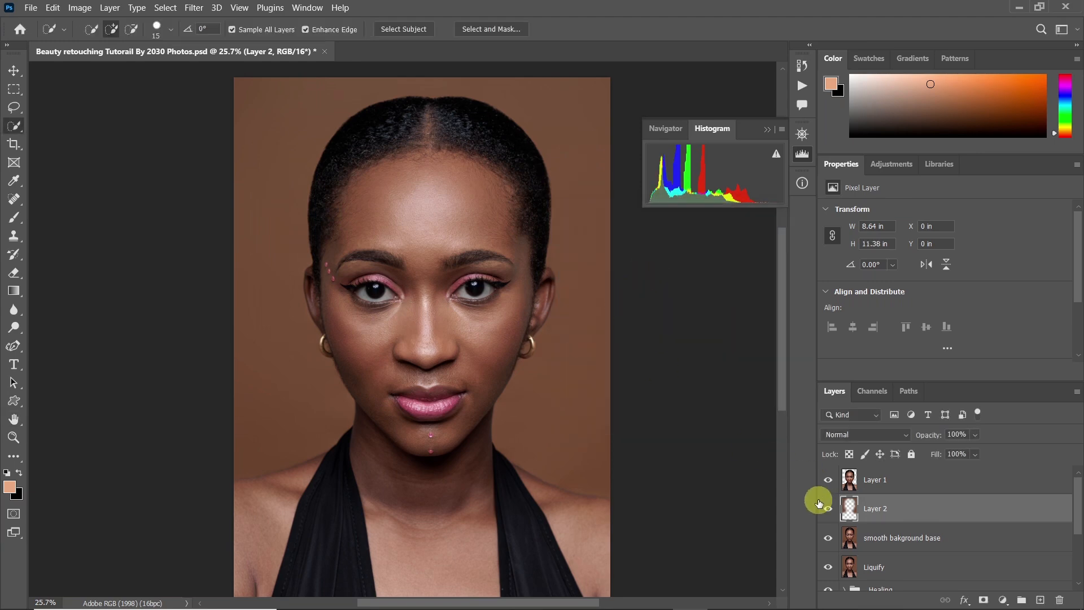
Step: Compare the backdrop with and without the blurred layer, at full view and magnified to pixel level, to examine its texture
click(827, 514)
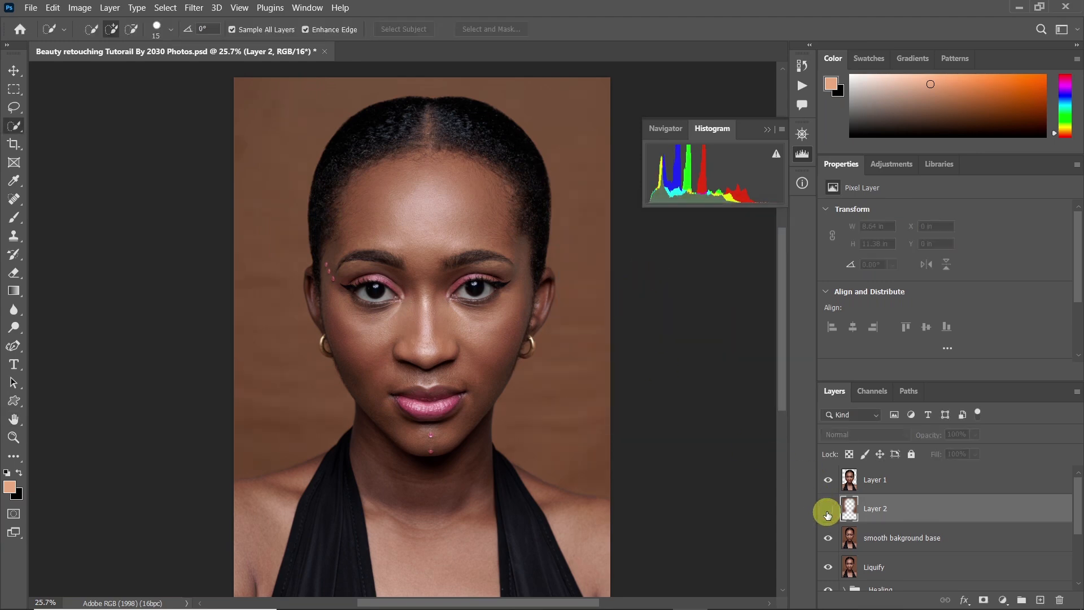
click(828, 514)
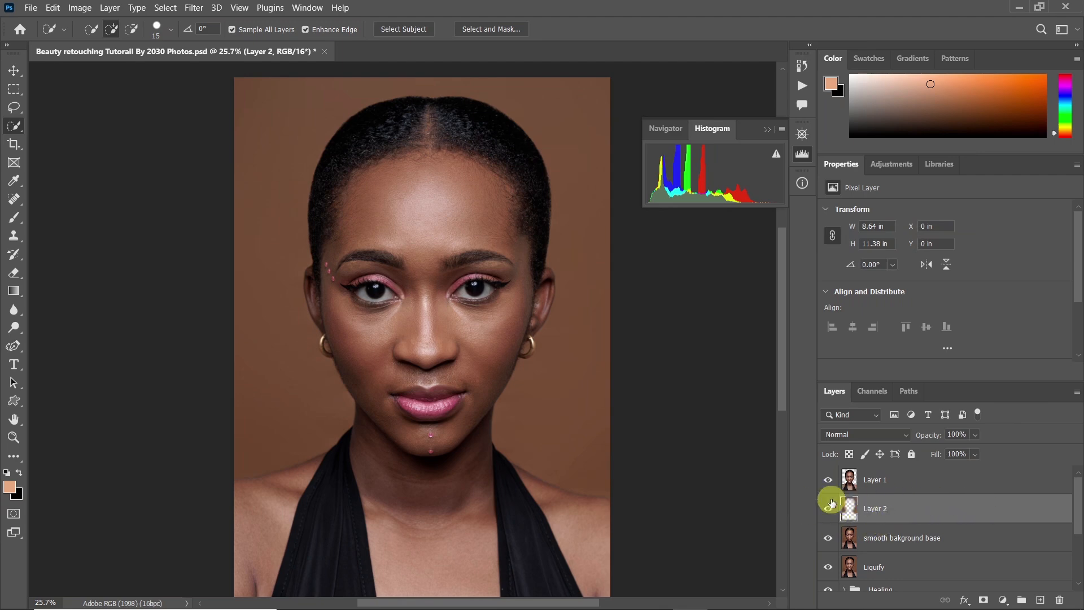
key(z)
click(277, 121)
drag(278, 120, 546, 171)
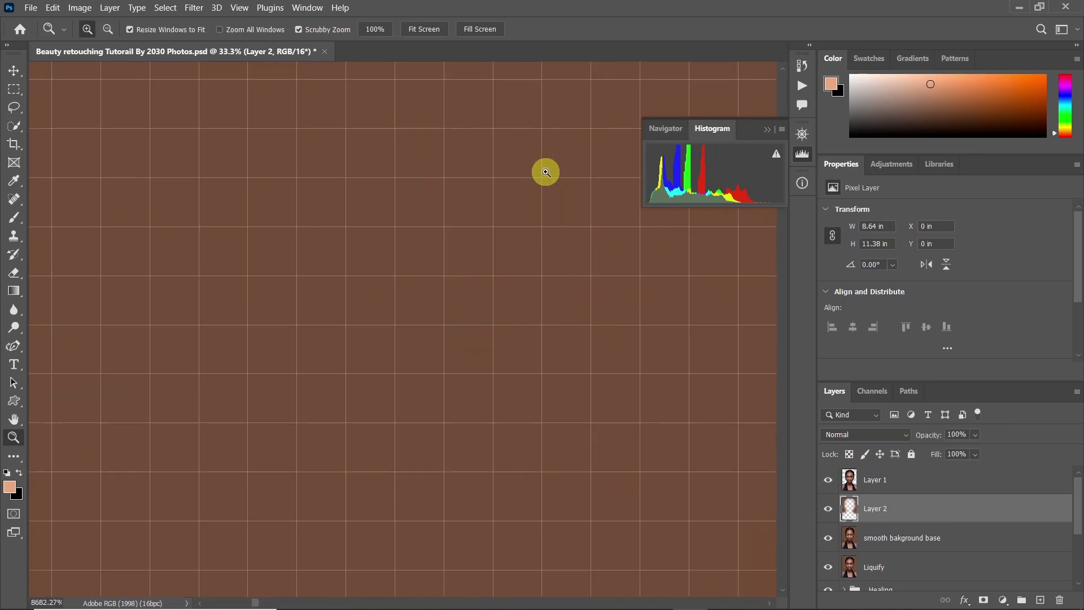
click(829, 508)
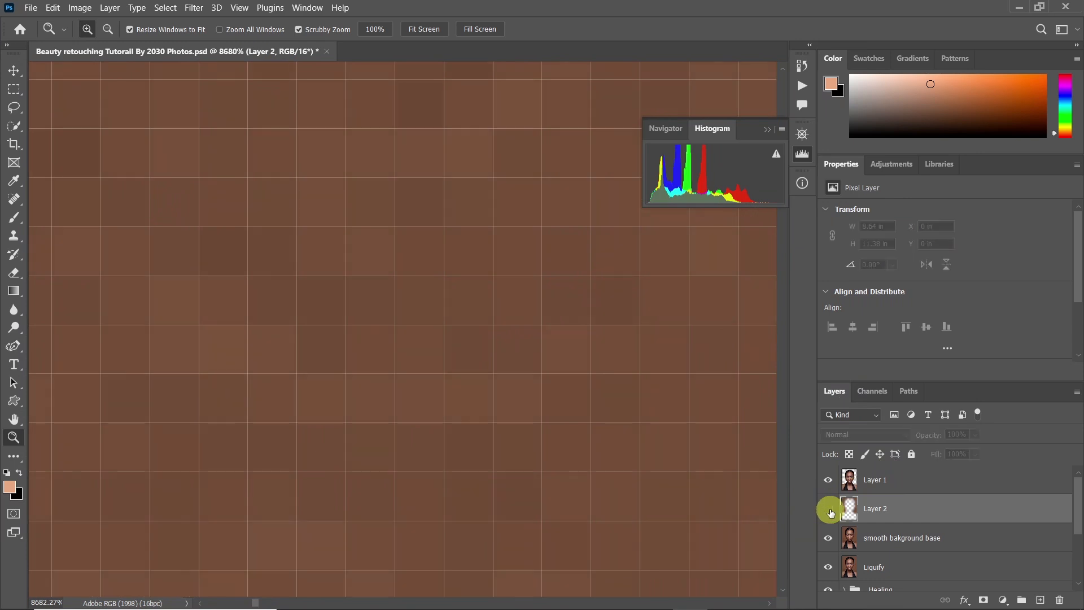
click(829, 510)
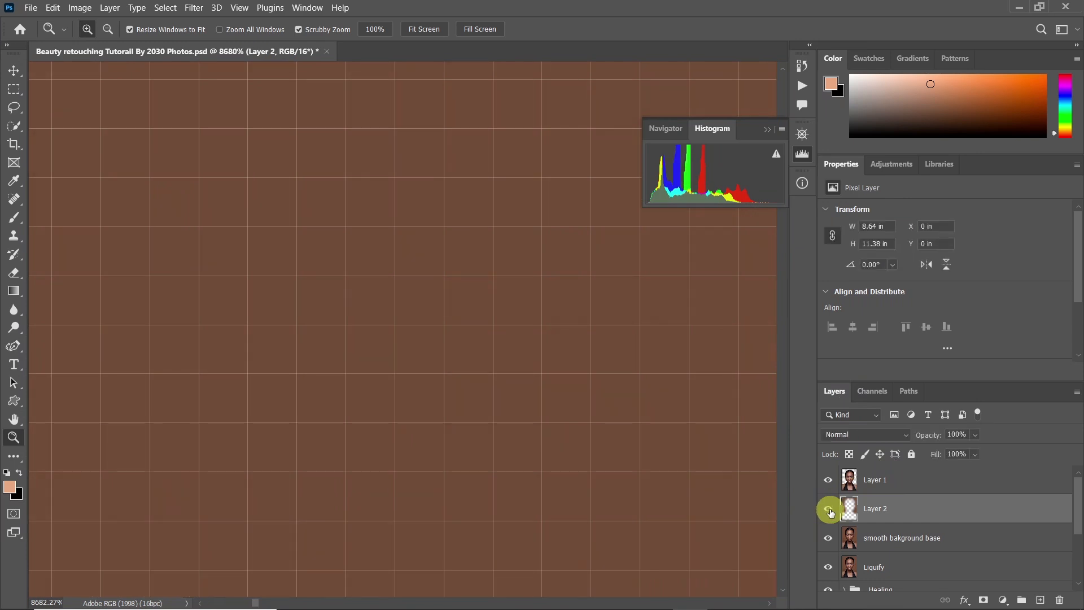
click(828, 510)
click(829, 509)
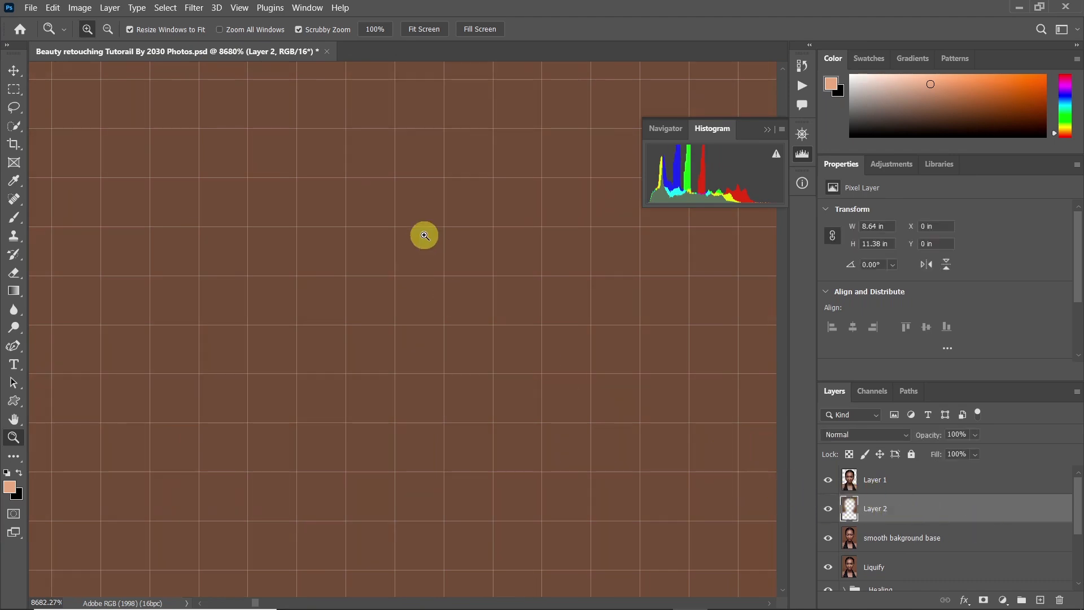
drag(393, 260, 356, 266)
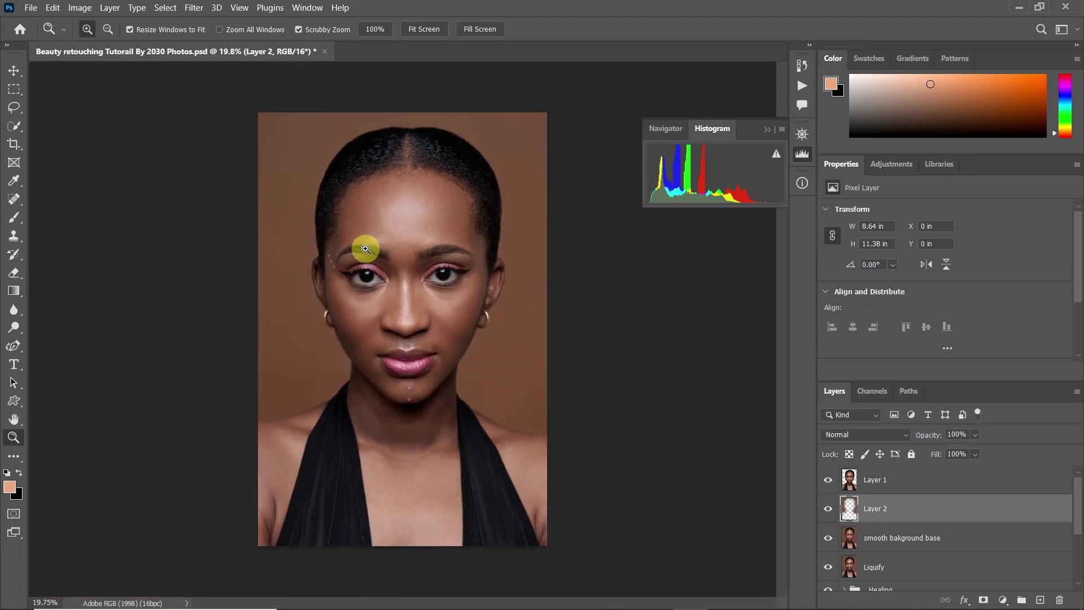
drag(287, 145, 153, 203)
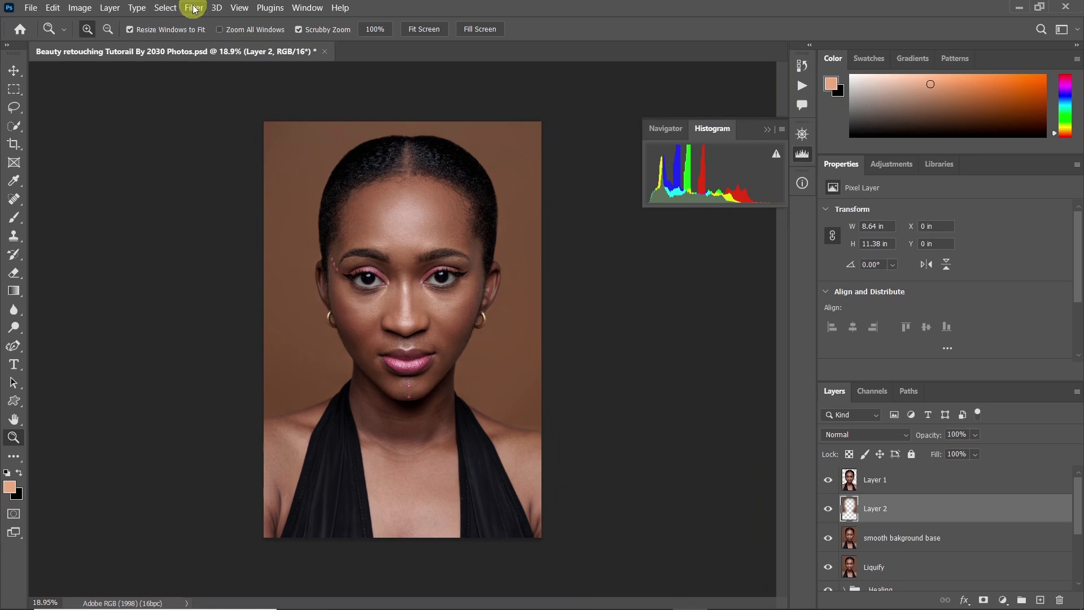
Step: Add 1% uniform monochromatic noise to the blurred background layer
click(193, 8)
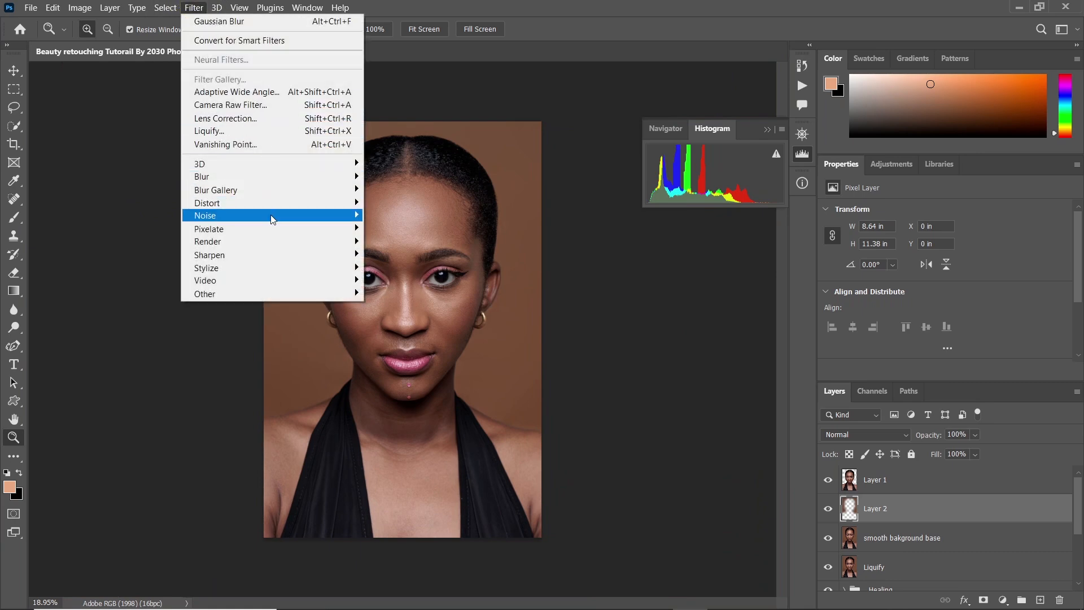
mouse_move(273, 219)
click(412, 215)
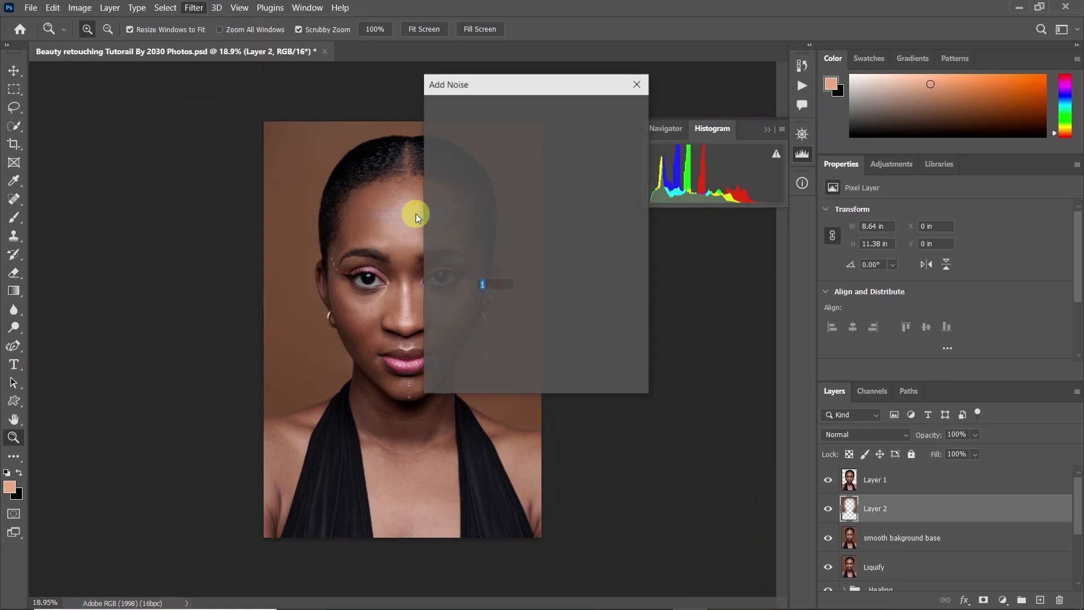
click(297, 209)
click(287, 153)
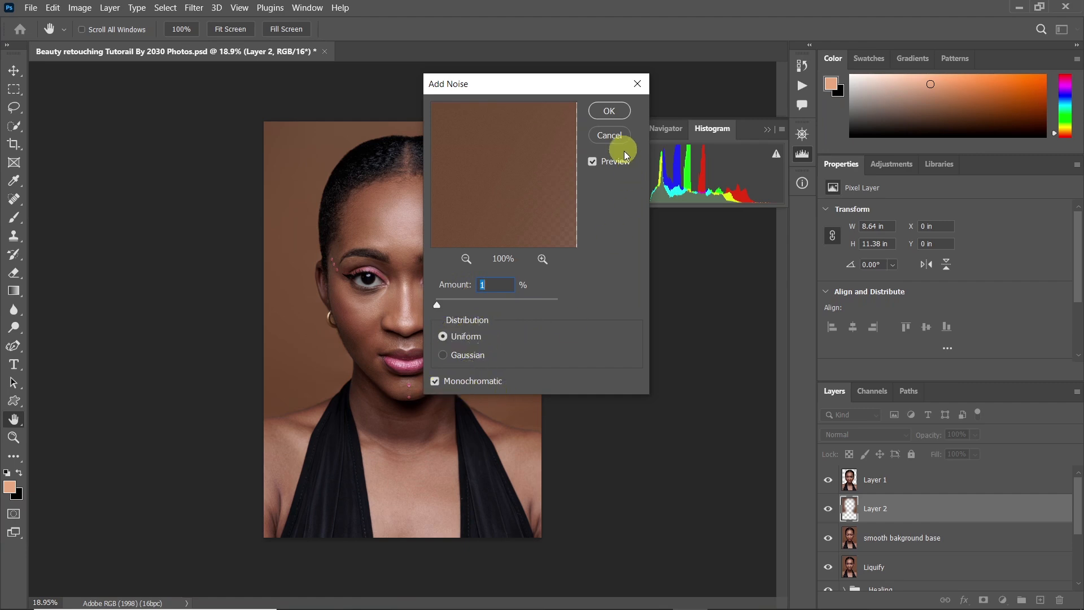
click(607, 113)
Step: Examine the added noise in the backdrop at pixel level and compare the portrait with and without the smoothed background layer
key(z)
click(323, 174)
drag(323, 173, 584, 166)
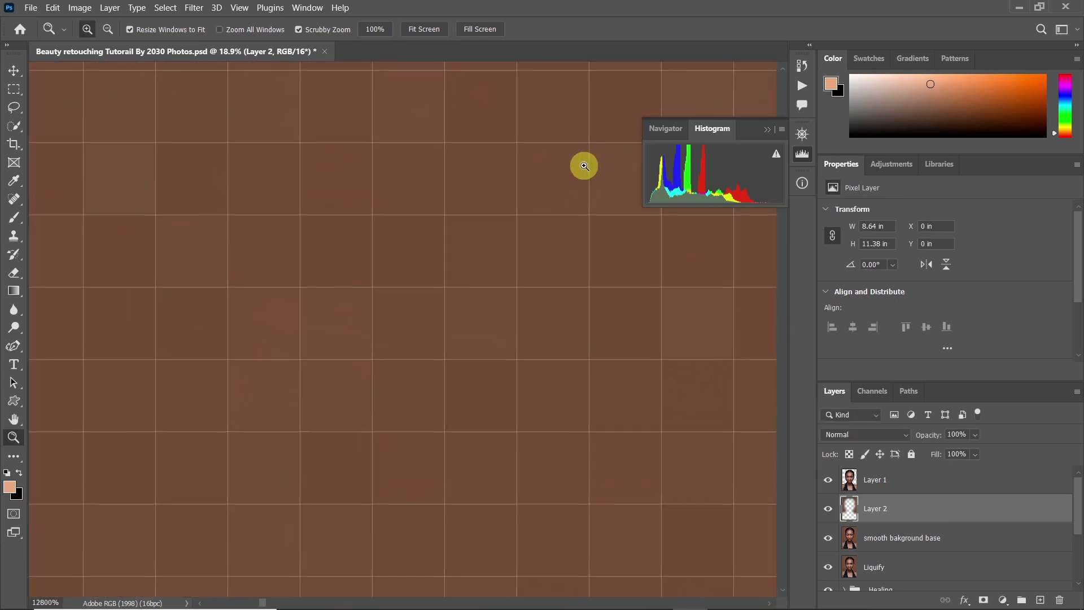
drag(432, 239, 387, 251)
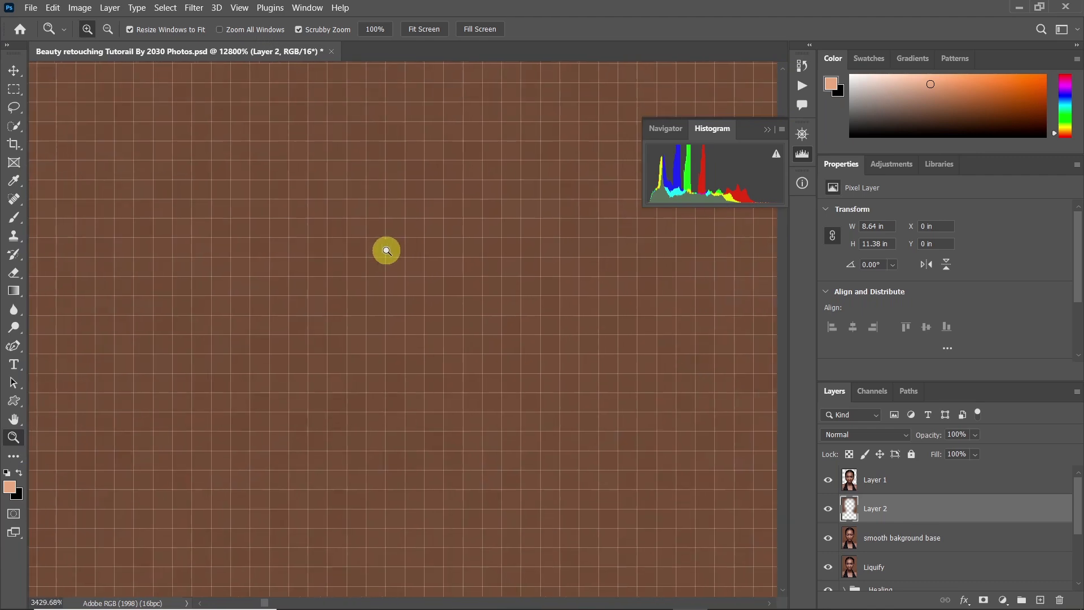
drag(629, 311, 449, 304)
click(830, 509)
drag(660, 378, 280, 192)
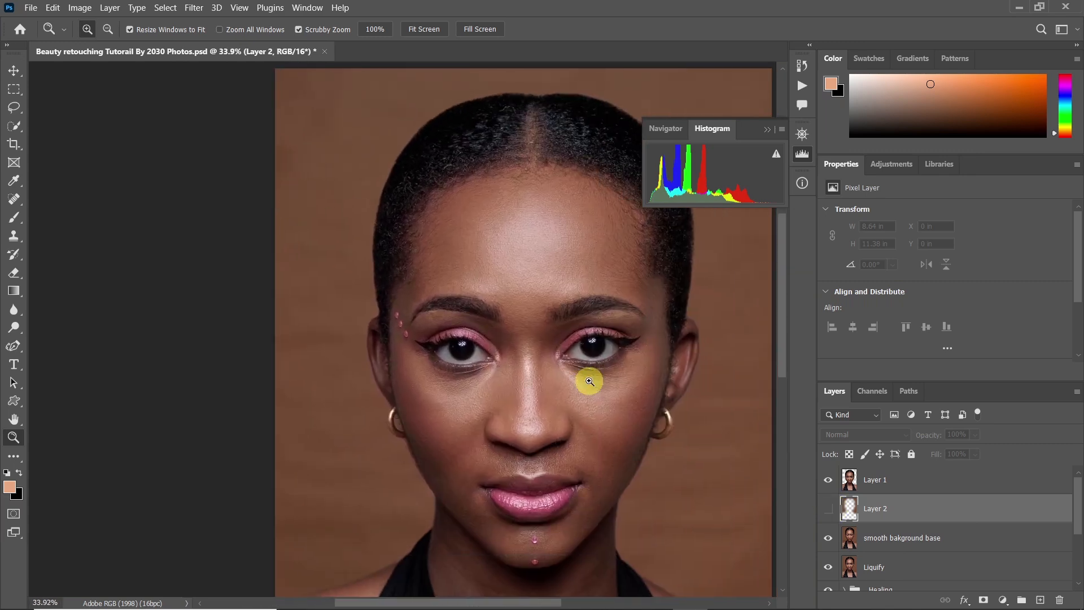
click(829, 510)
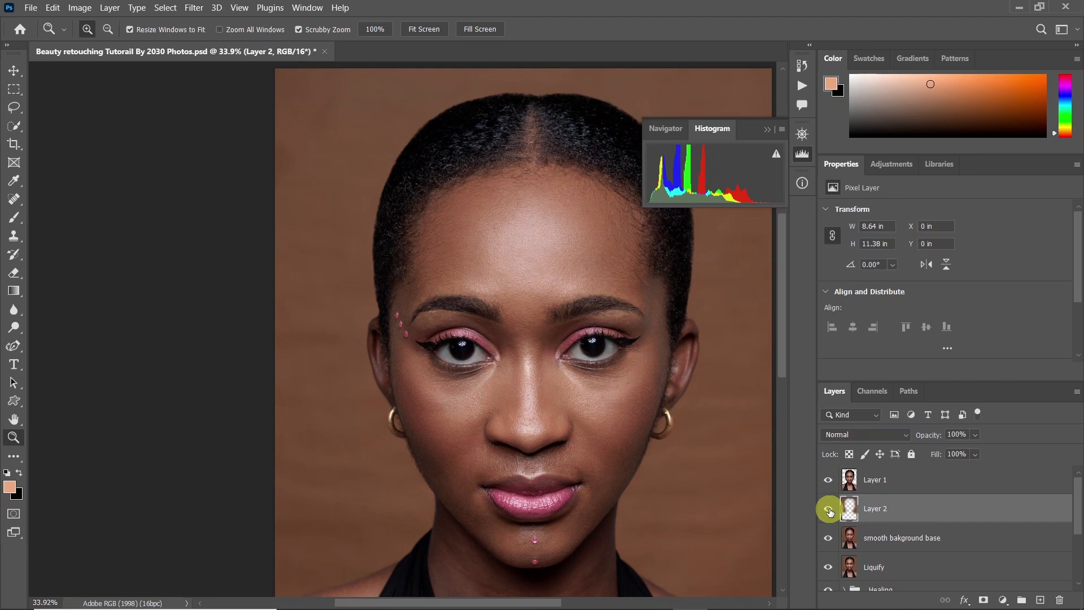
drag(612, 300, 575, 310)
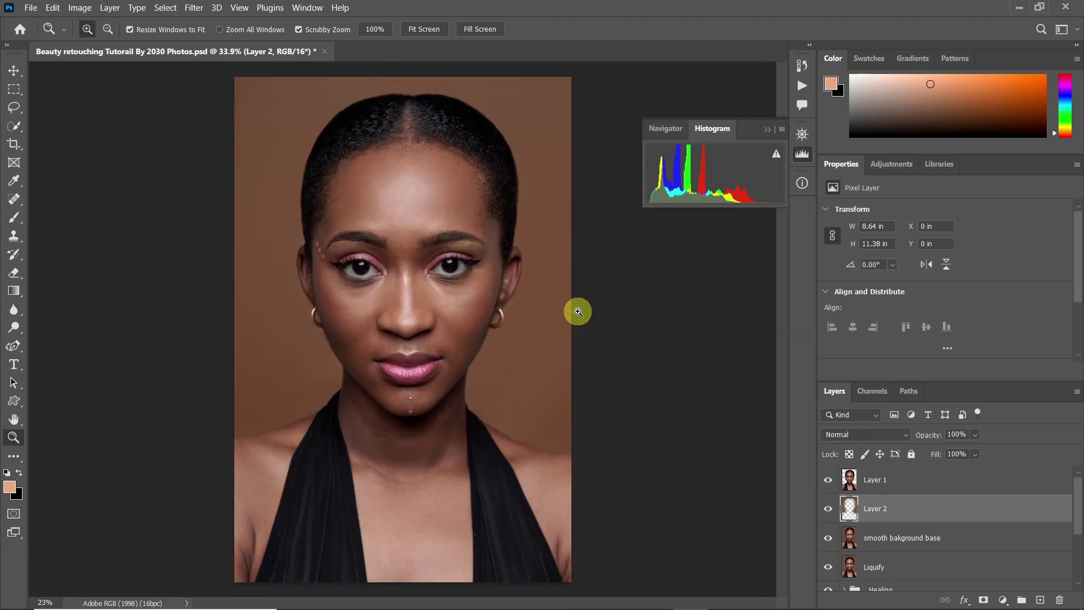
Step: Create a new merged layer of all visible layers above Layer 1
click(884, 482)
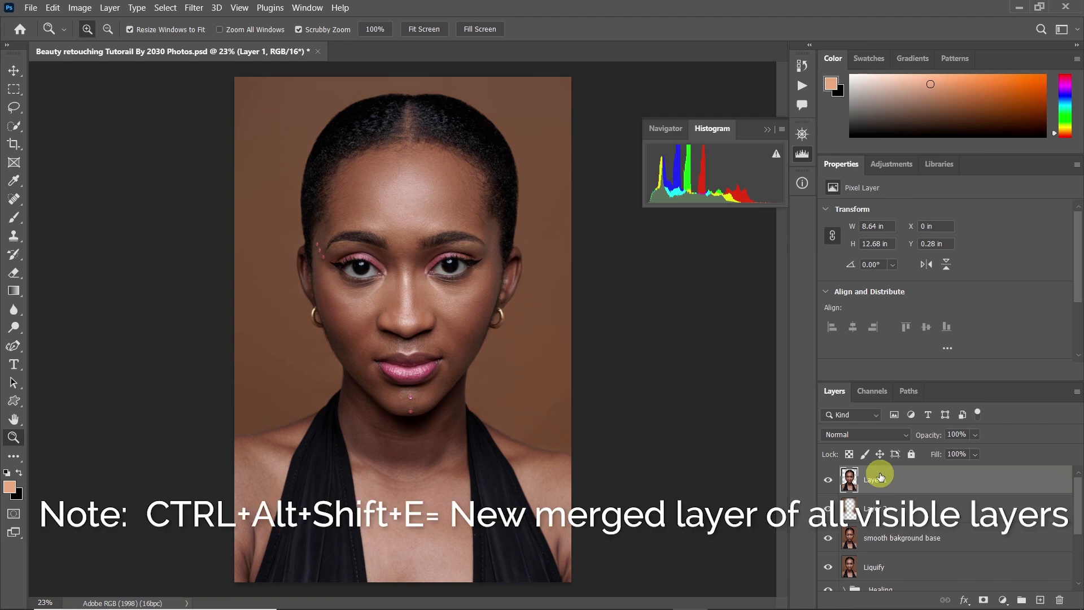
key(ctrl+alt+shift+e)
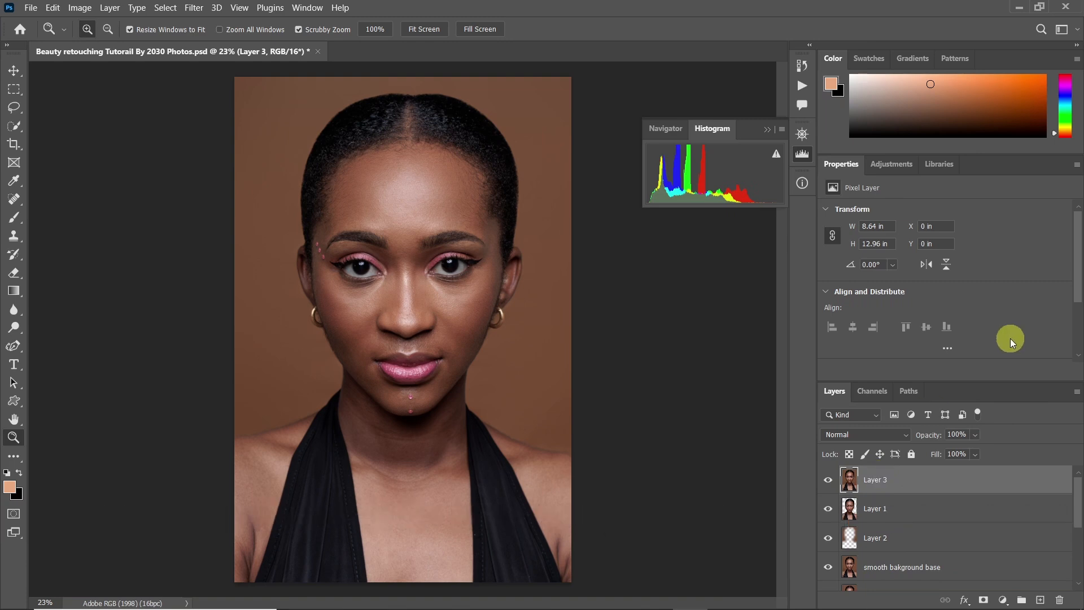
Step: Group Layer 1, Layer 2 and smooth bakground base, hide the group and name it "smooth background layer"
click(881, 508)
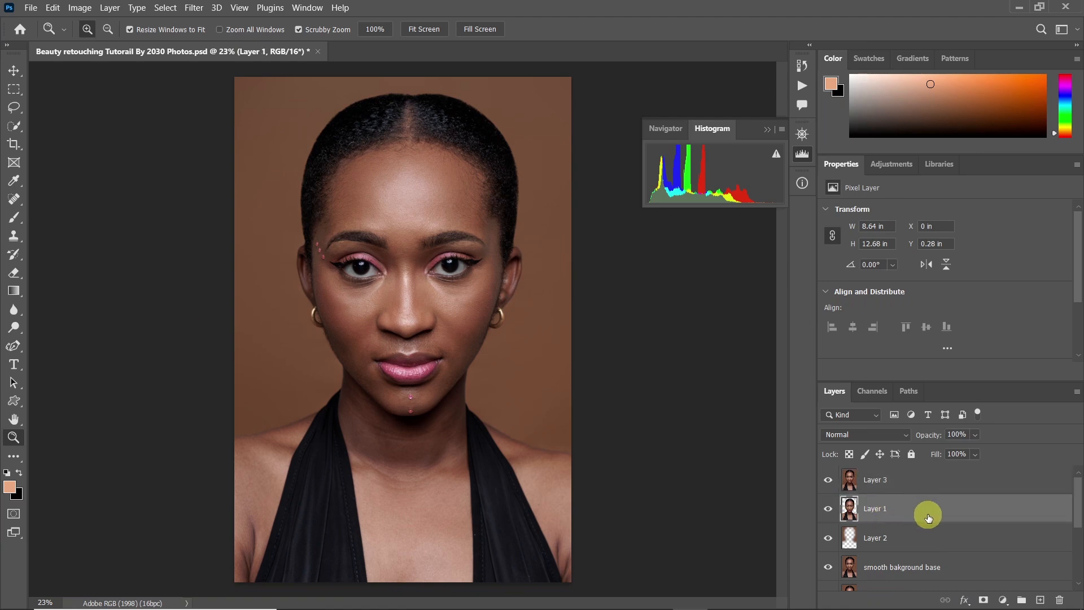
shift+click(907, 566)
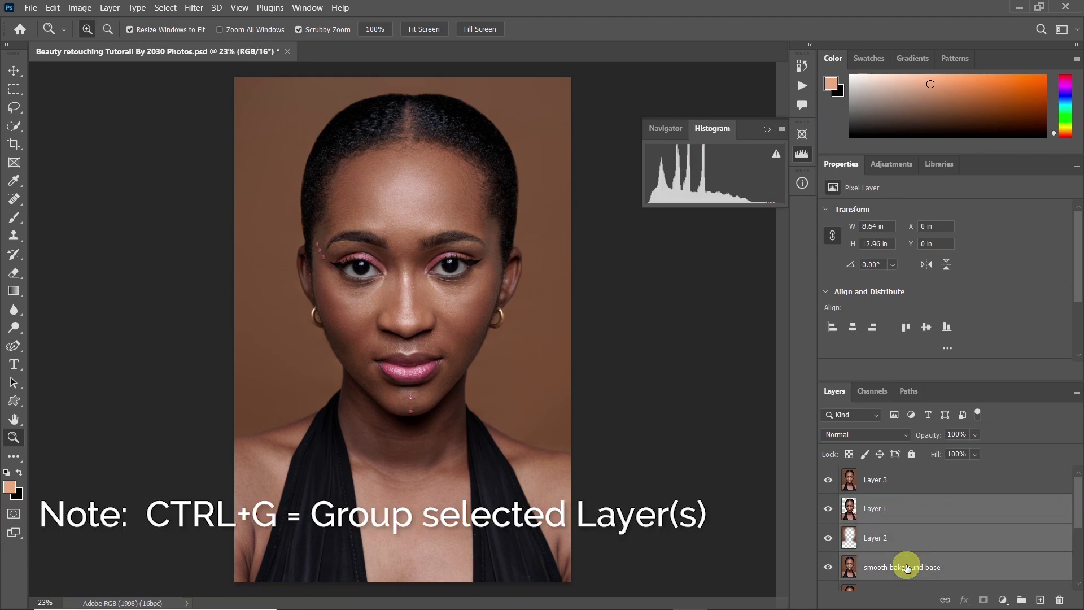
key(ctrl+g)
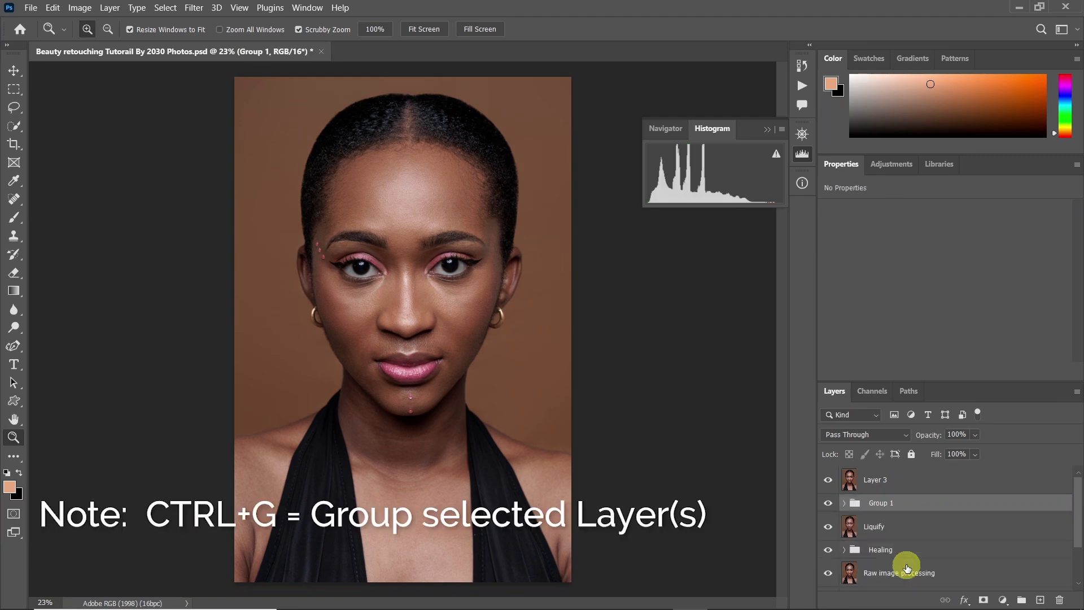
click(827, 504)
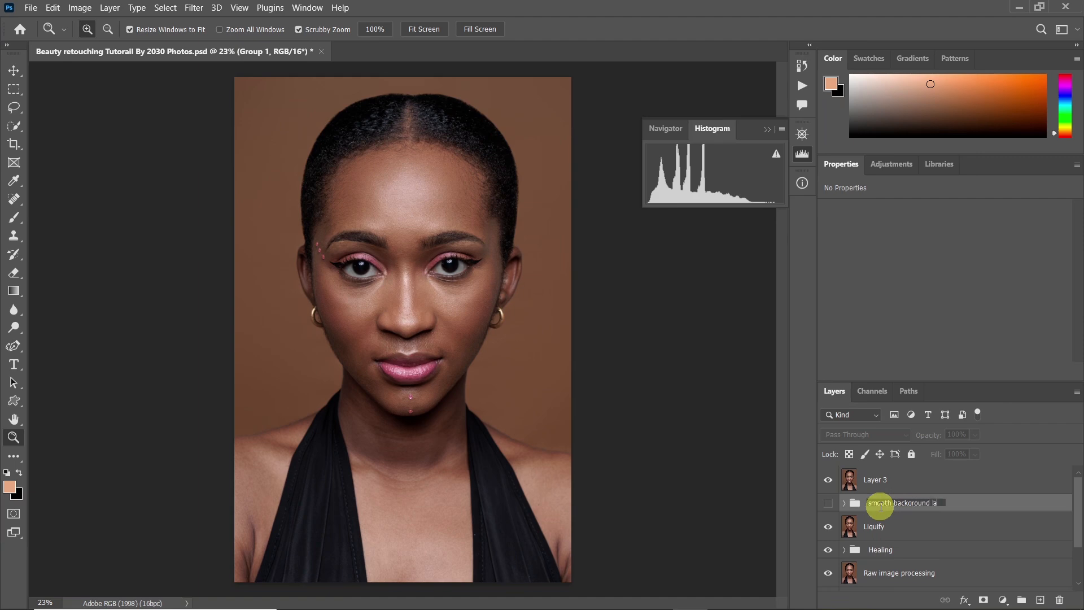
key(Return)
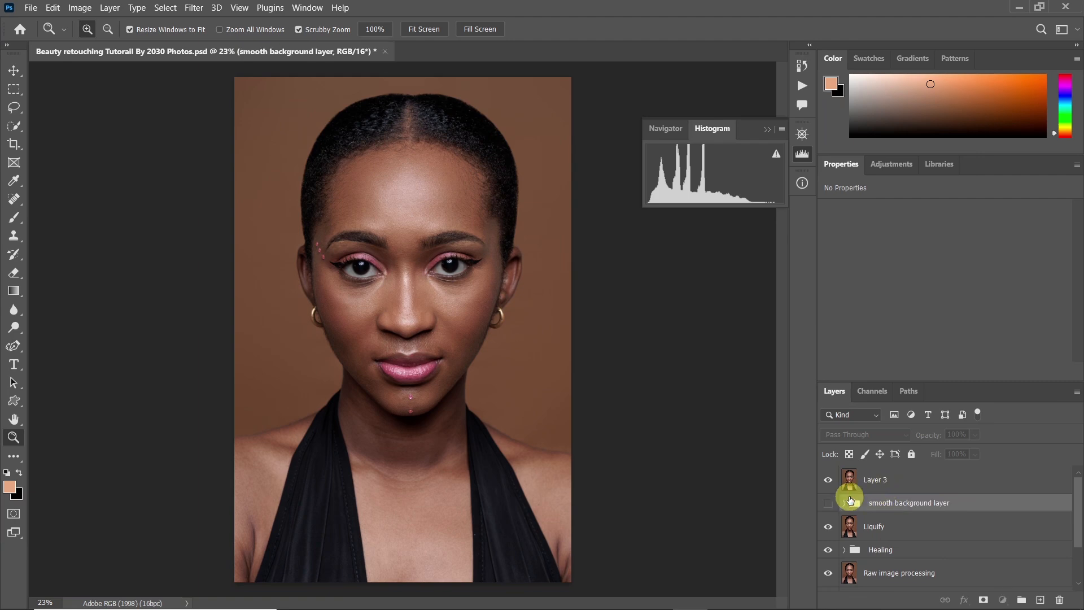
Step: Move the merged layer to the top of the smooth background layer group, rename it "smooth backgound", and make the group visible
click(845, 502)
drag(864, 477, 889, 499)
double_click(889, 496)
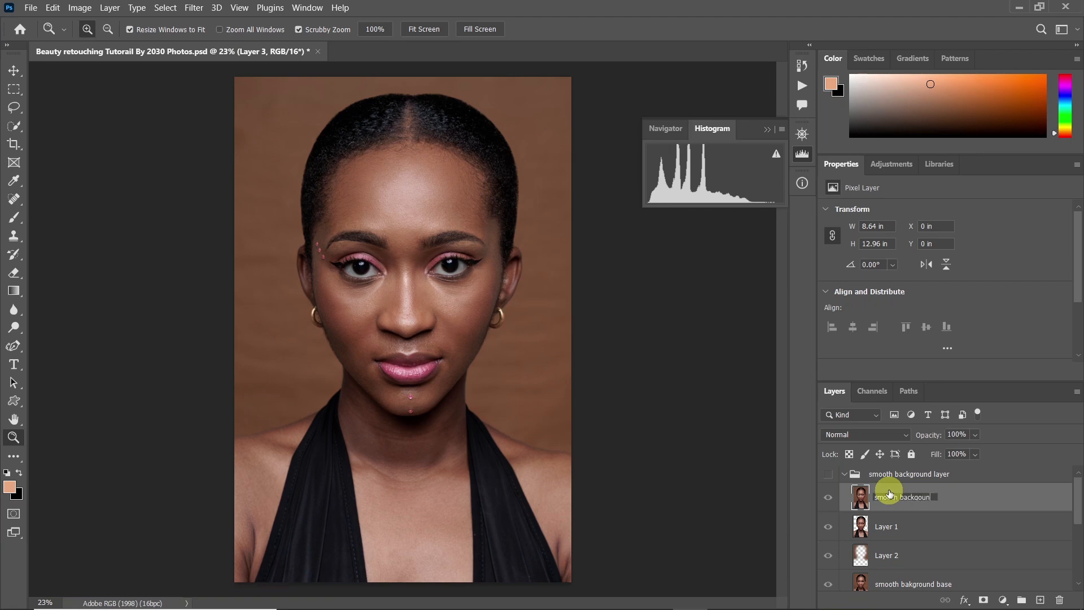
key(Return)
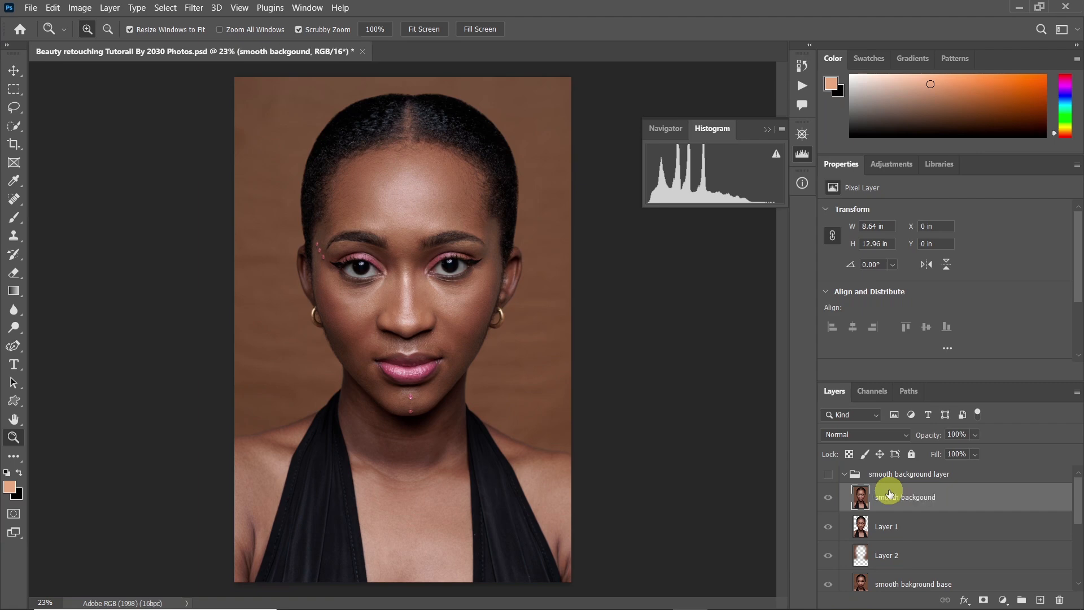
click(830, 477)
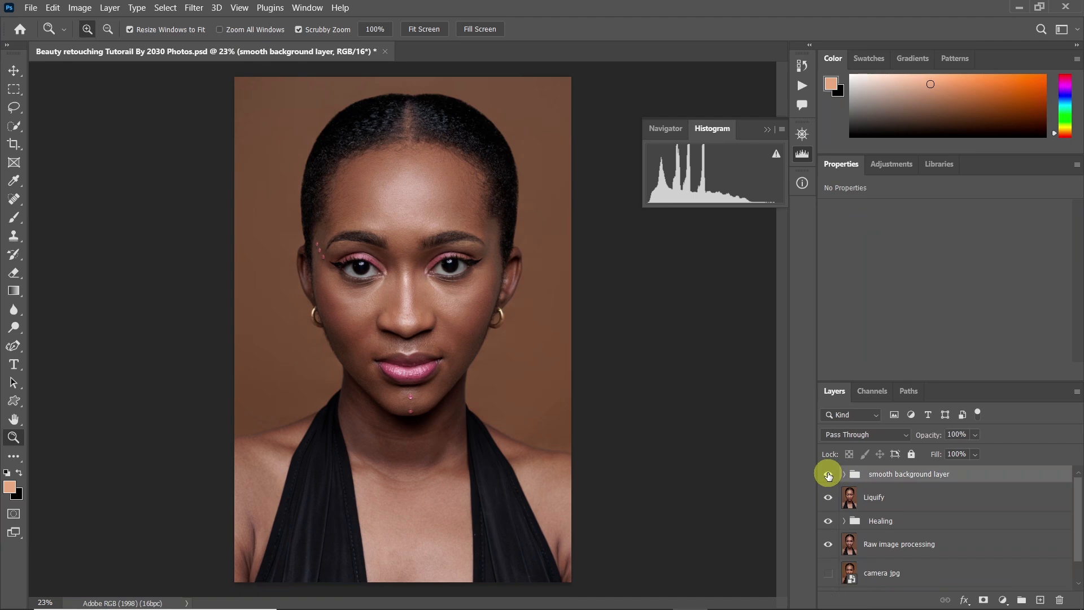
Step: Compare the portrait before and after background smoothing by switching the smooth background layer group off and on
click(828, 474)
click(828, 474)
click(828, 474)
click(828, 474)
click(828, 474)
click(828, 475)
click(828, 475)
click(828, 474)
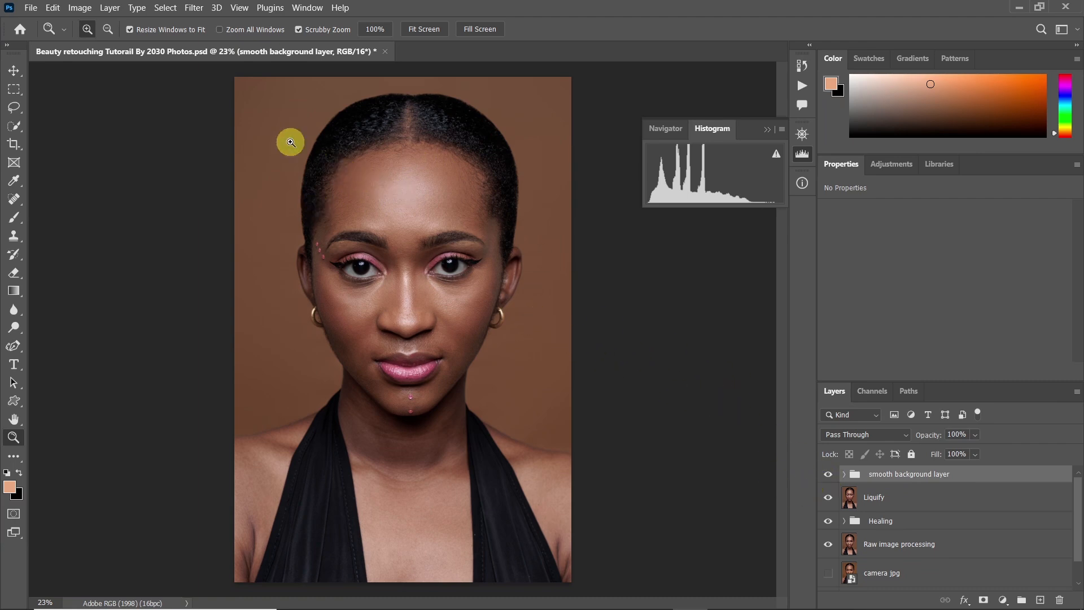
Step: Save the retouched portrait document
click(30, 8)
click(109, 159)
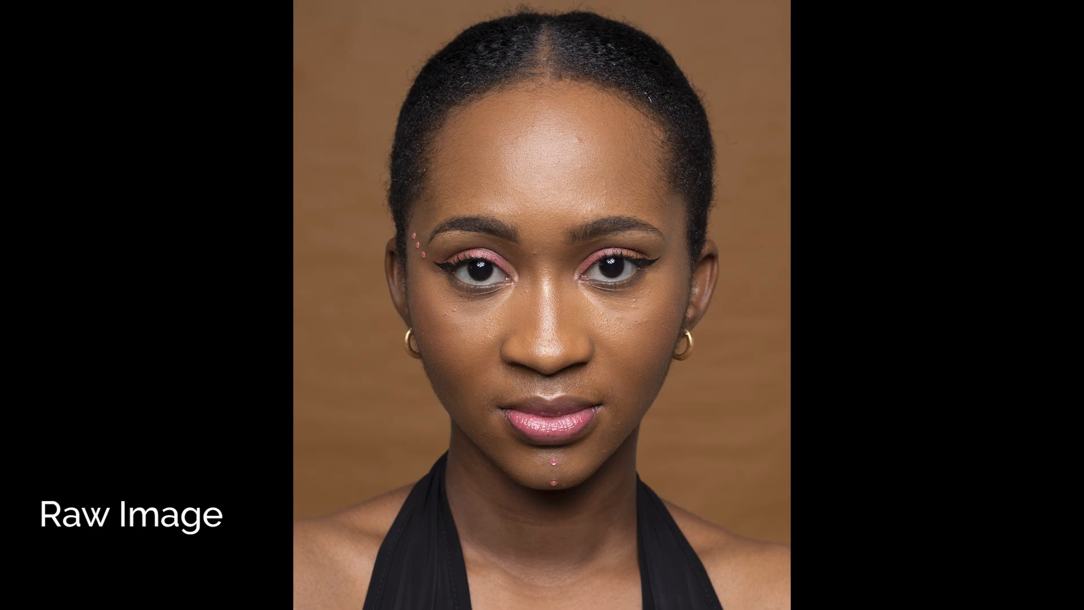